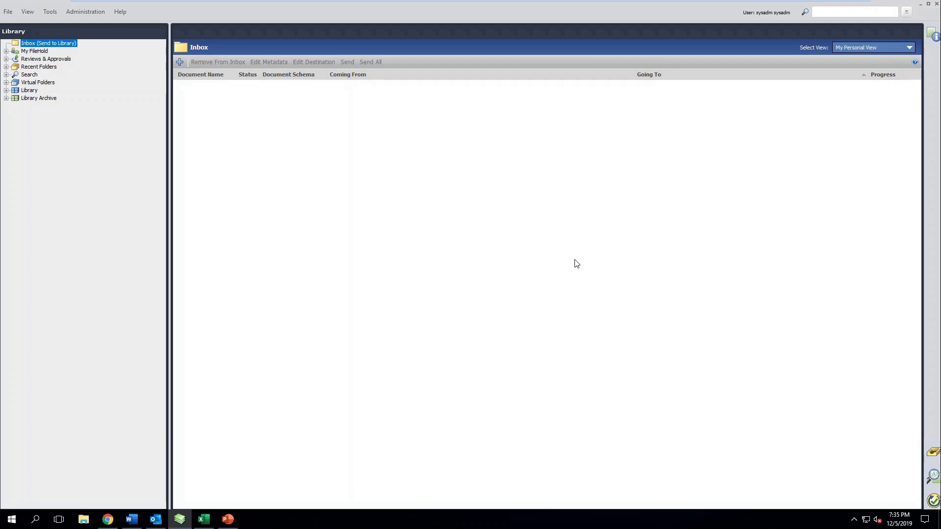
- Add all the loose files from the Sample Documents desktop folder, without its subfolders, to the FileHold inbox
left_click(922, 5)
double_click(58, 116)
scroll(347, 347, "down", 1)
left_click_drag(373, 382, 254, 248)
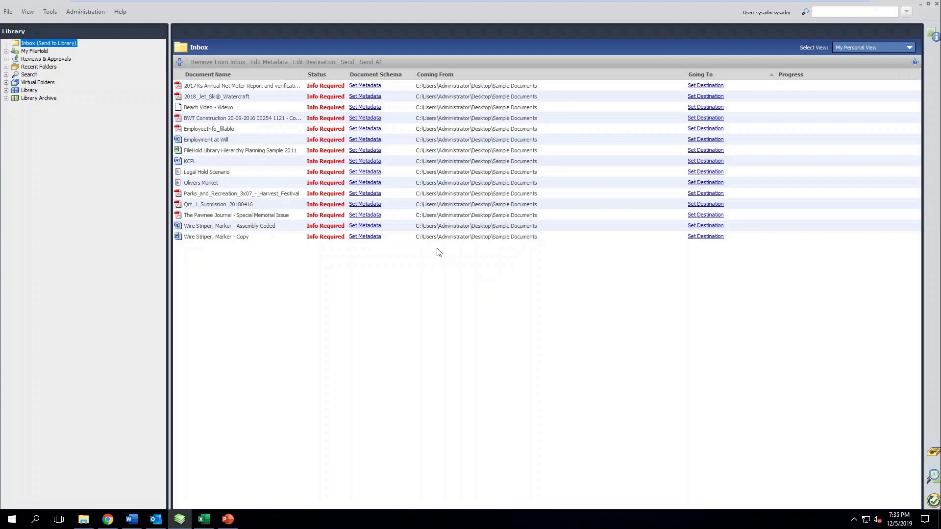
- Add the three files from the New Scans subfolder of Sample Documents to the inbox
left_click(178, 62)
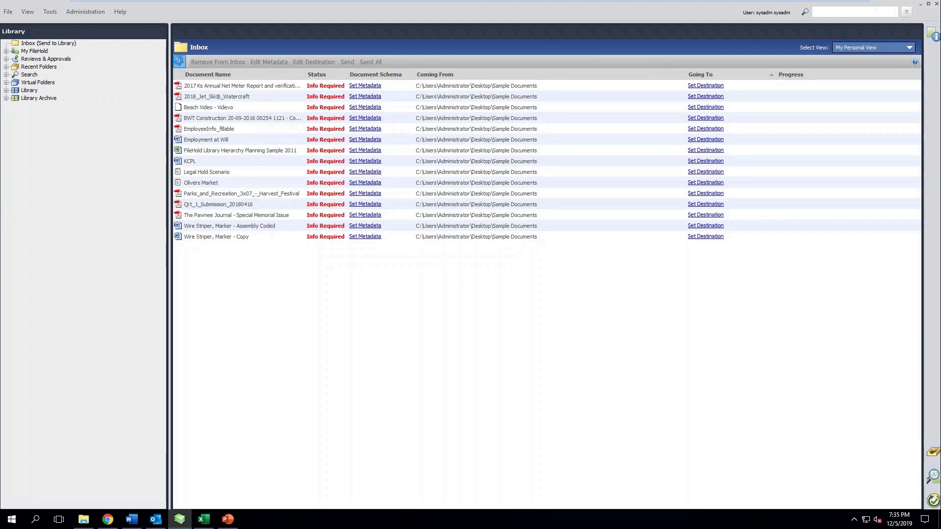
left_click_drag(180, 147, 158, 103)
left_click(453, 321)
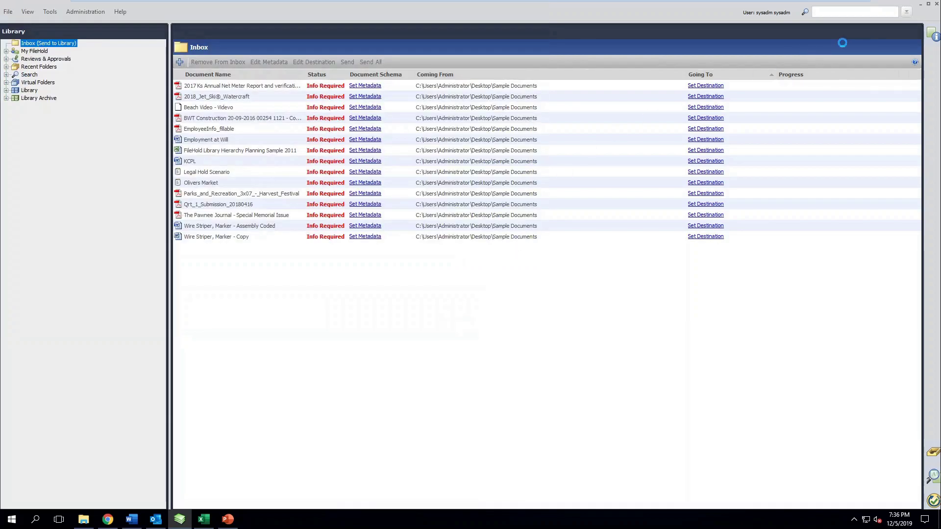
- Close the Sample Documents folder window on the desktop and return to the FileHold inbox
left_click(921, 5)
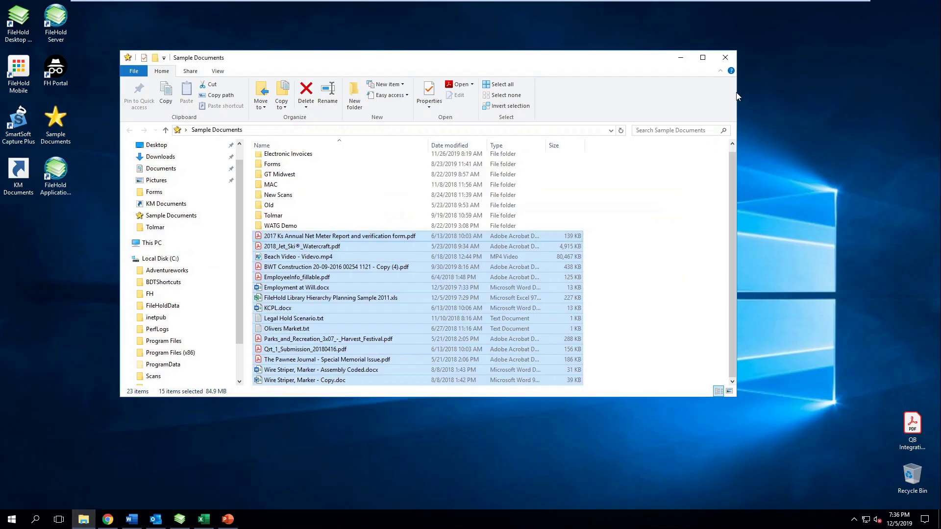
left_click(730, 57)
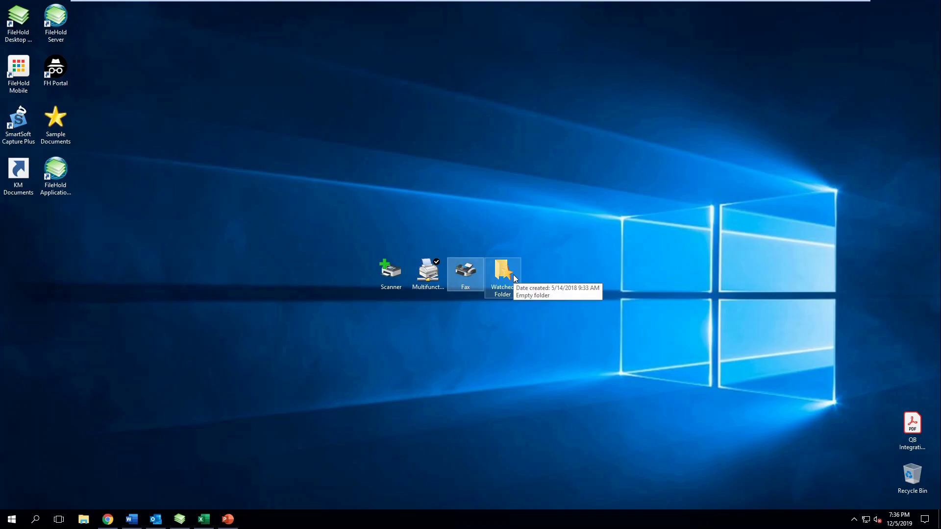
left_click(182, 520)
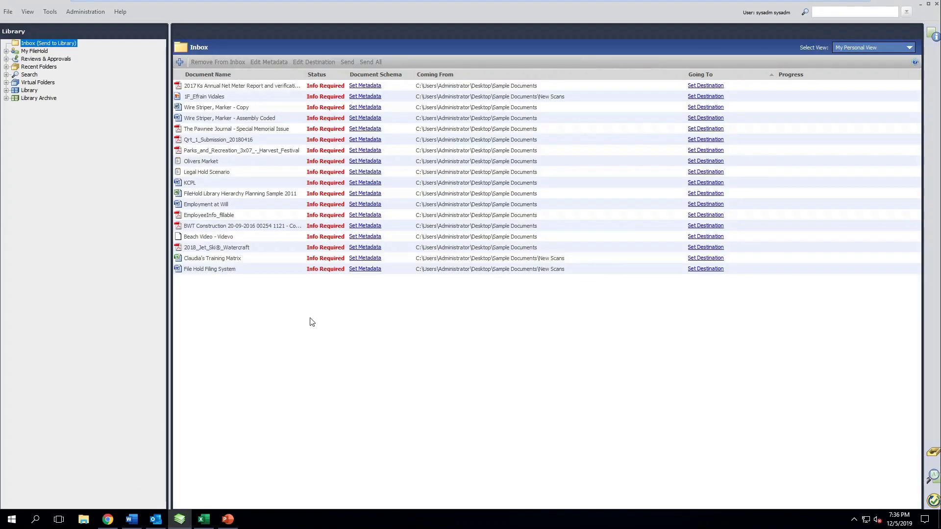
- Open the BWT Construction PDF from the inbox to view the invoice, and return to the inbox
left_click(264, 225)
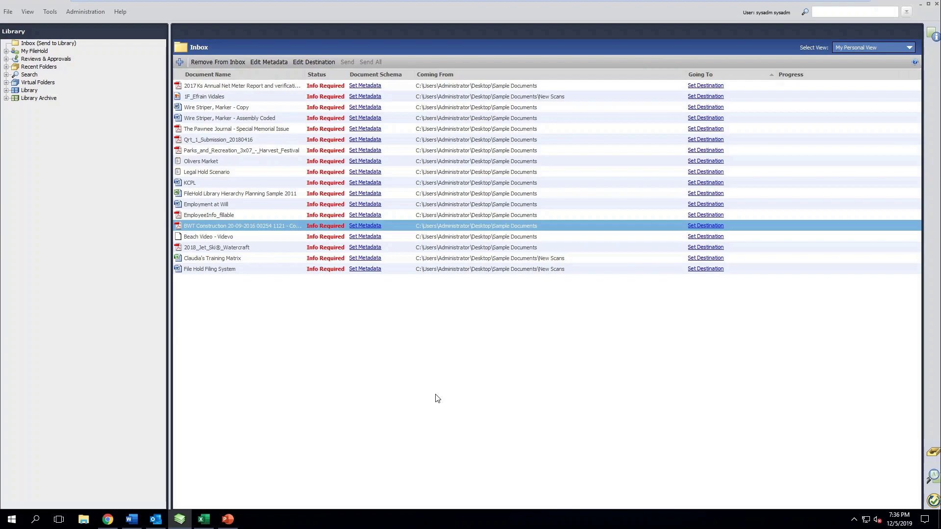
double_click(220, 225)
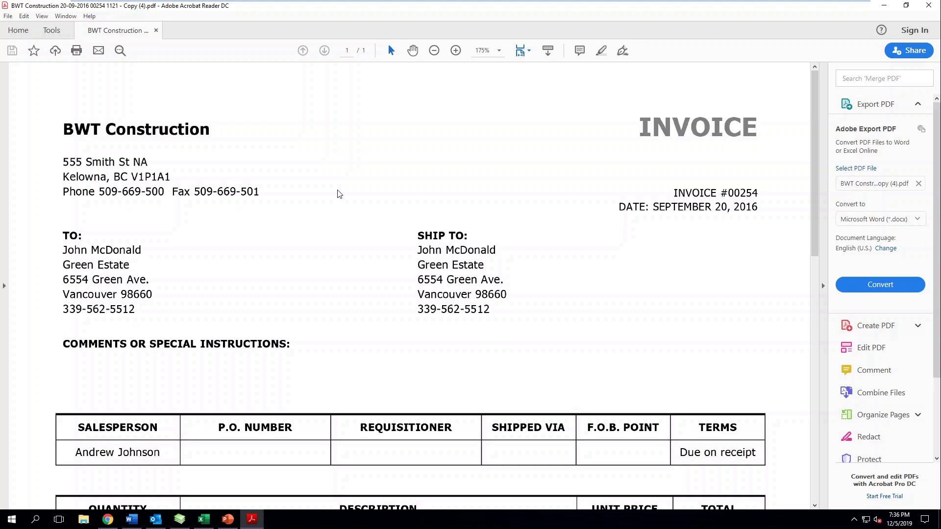
left_click(884, 6)
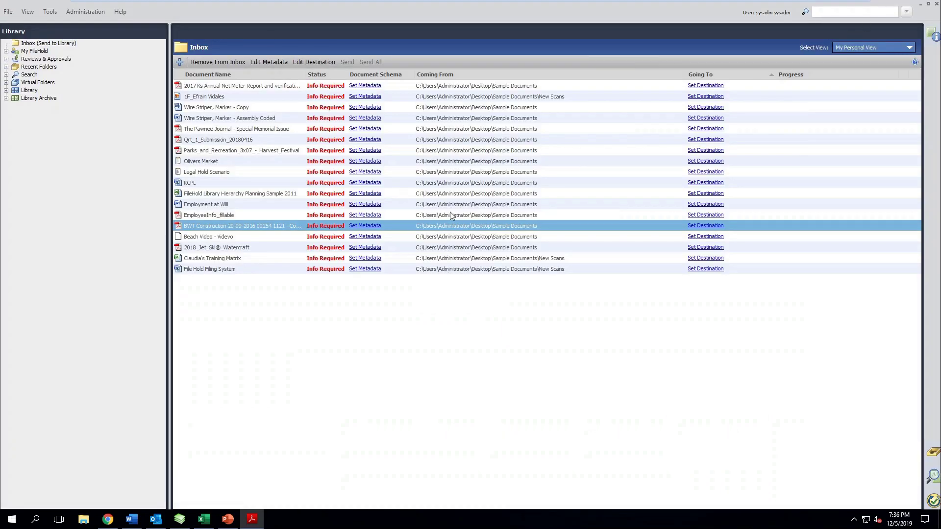
- Open the metadata of the BWT Construction document and assign the Altman I9 document schema to show its fields
left_click(366, 226)
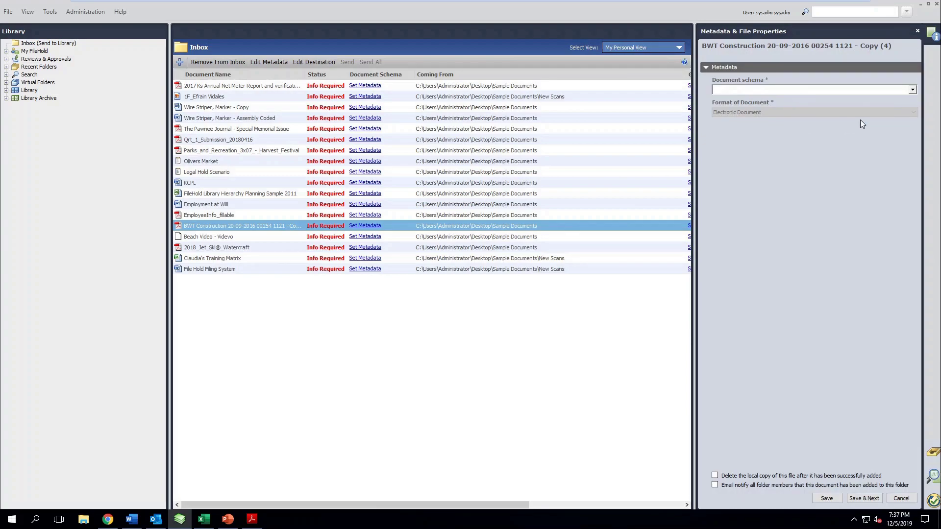
left_click(912, 90)
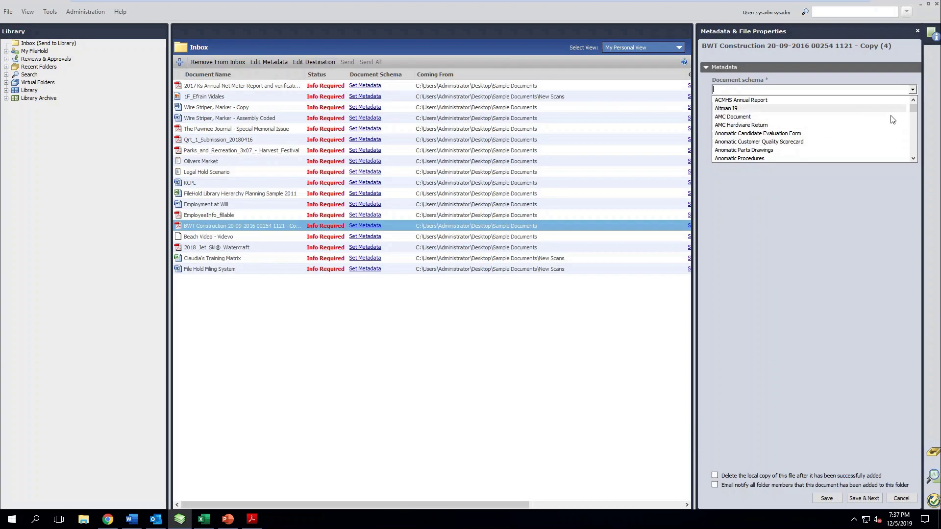
left_click(914, 136)
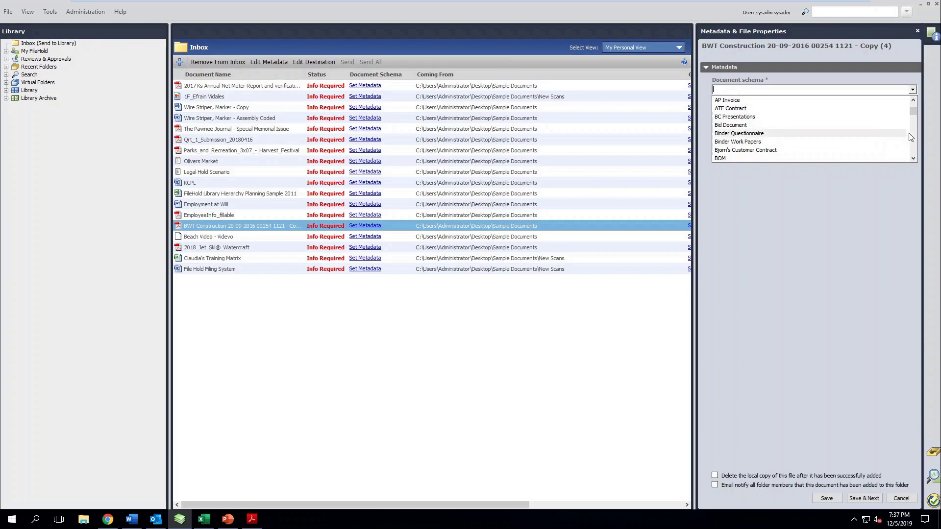
left_click(914, 99)
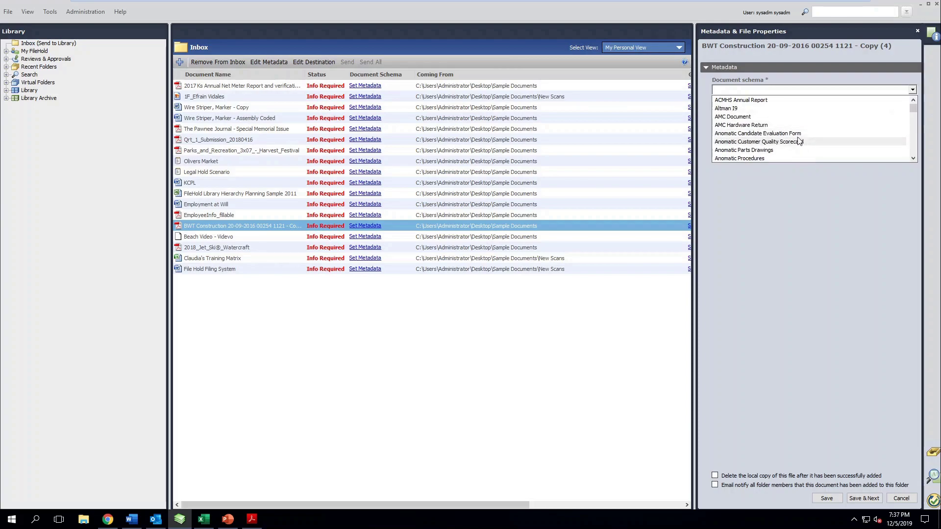
left_click(741, 109)
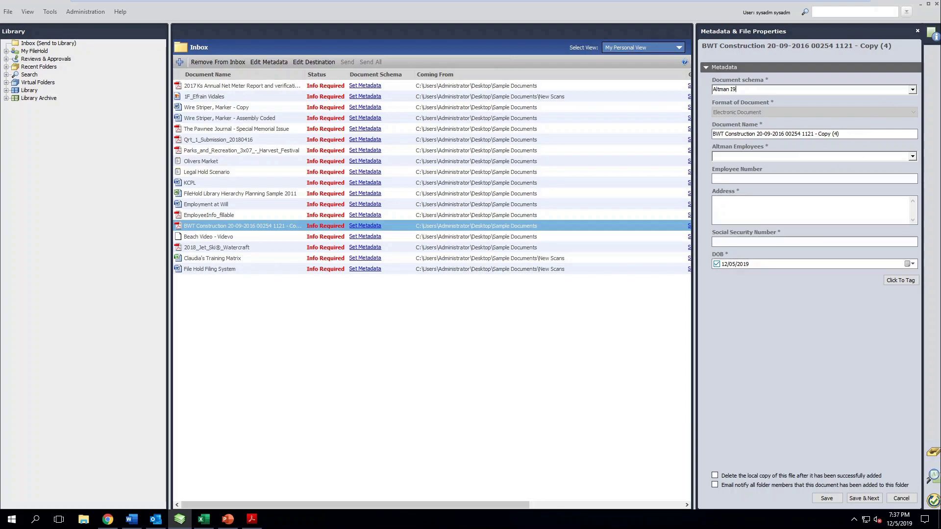
- Change the BWT Construction document's schema to AP Invoice
left_click(912, 89)
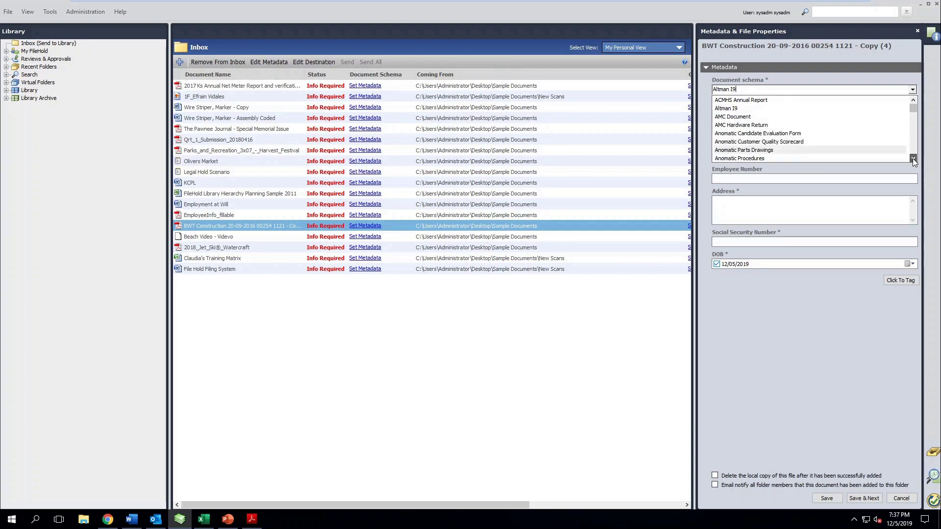
scroll(913, 158, "down", 1)
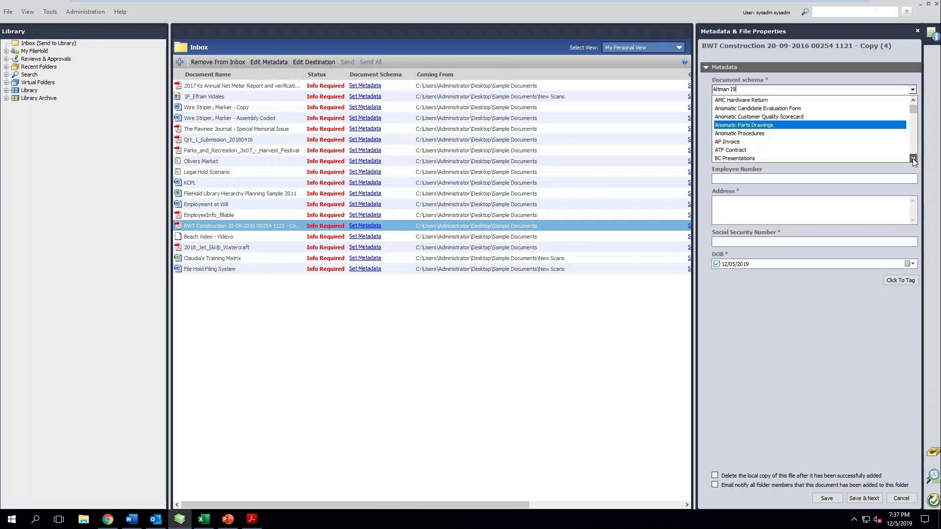
left_click(757, 142)
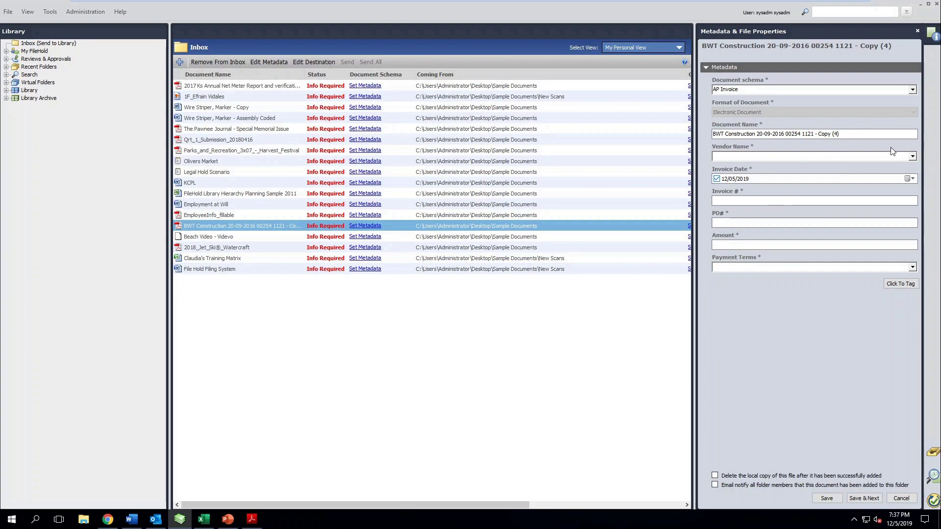
- Fill in the AP Invoice metadata with vendor OfficeMax, invoice number 123456 and payment terms Net 60
left_click(900, 156)
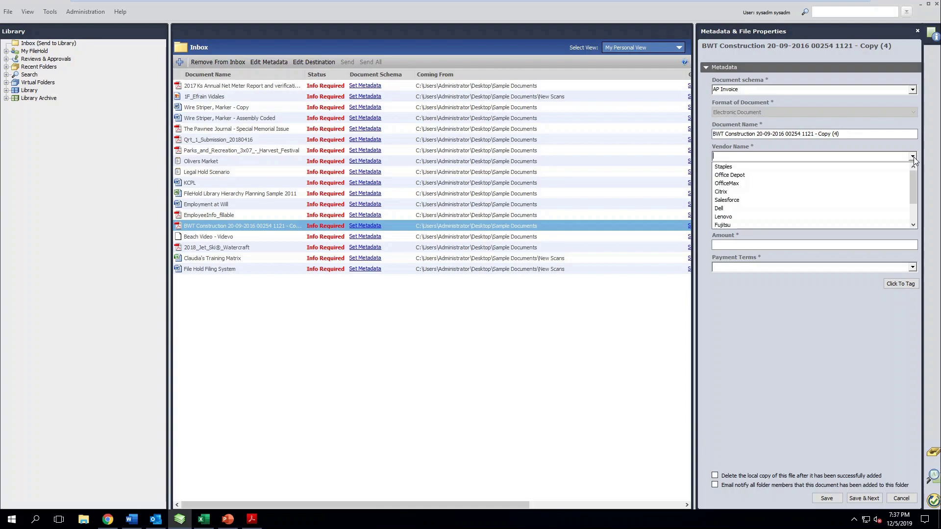
left_click(768, 184)
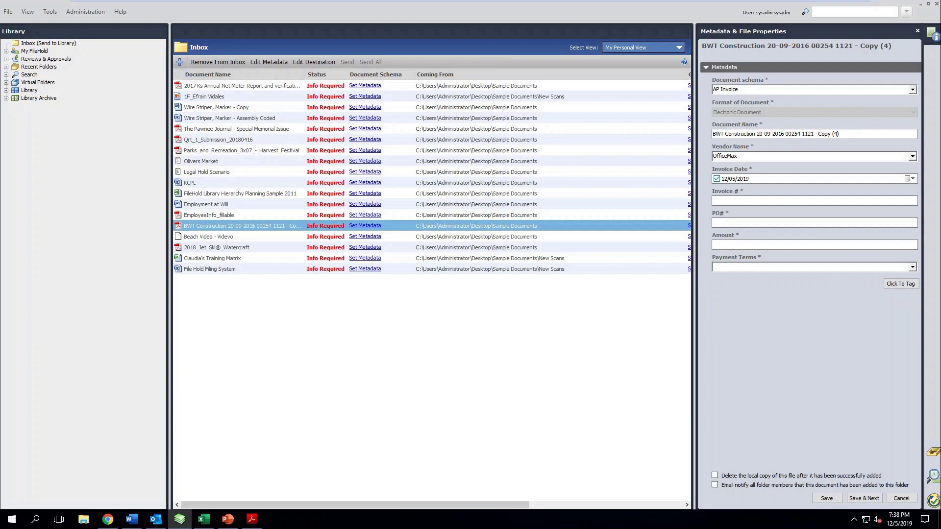
left_click(735, 201)
type("12")
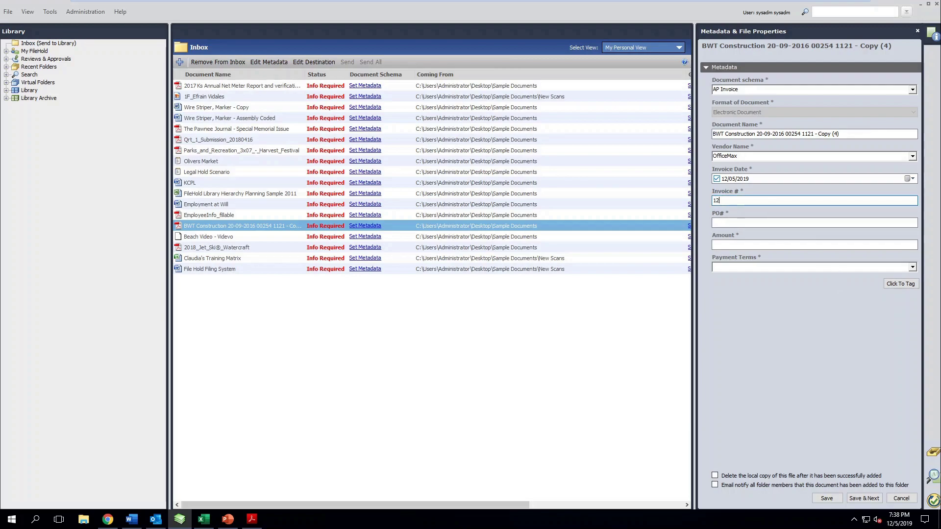
type("3456")
left_click(913, 267)
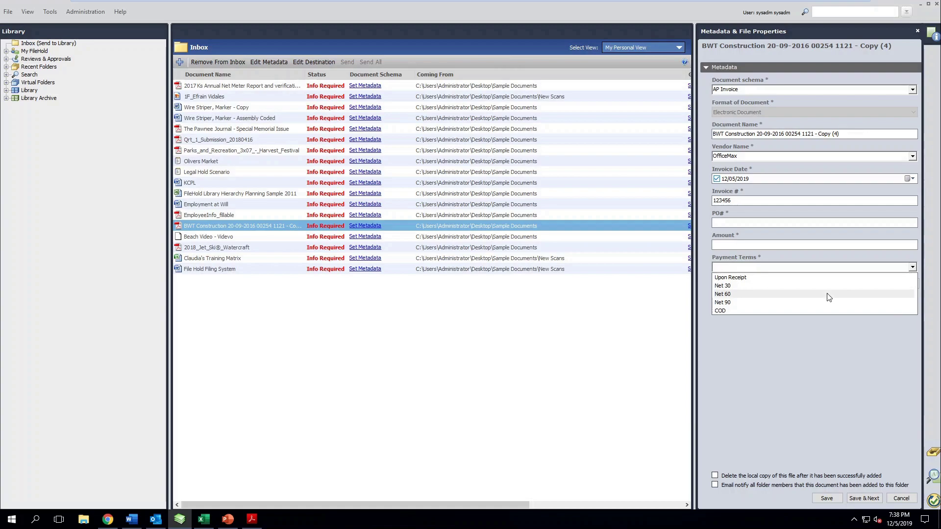
left_click(729, 294)
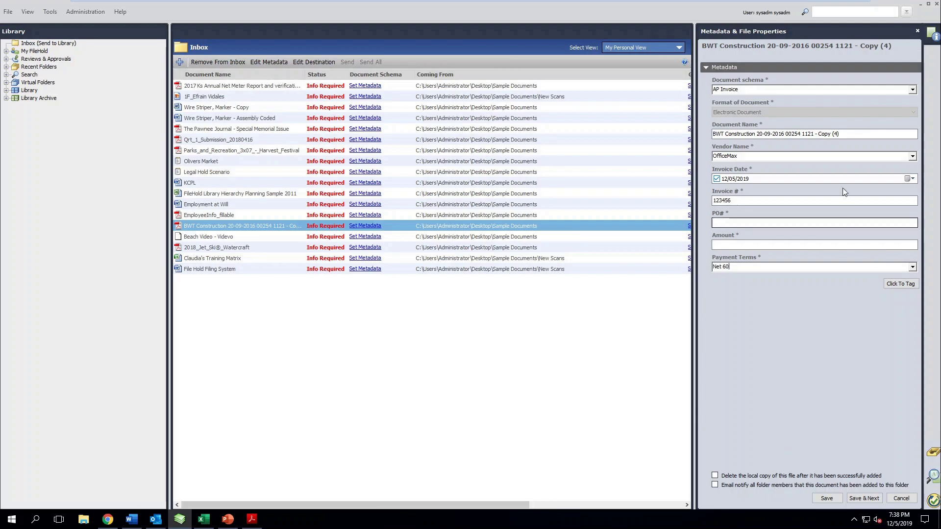
- Select the 2017 Ks Annual Net Meter Report instead, discarding the unsaved BWT Construction metadata
left_click_drag(841, 133, 666, 137)
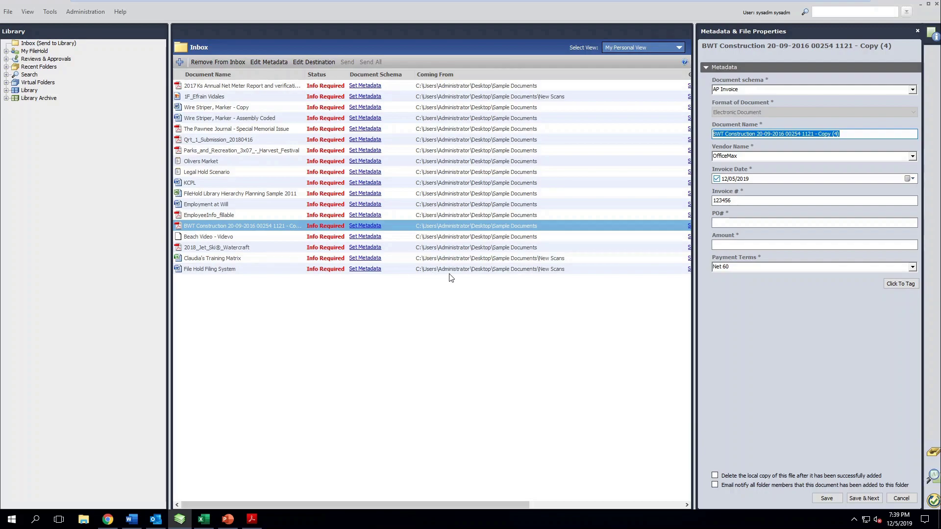
left_click(240, 86)
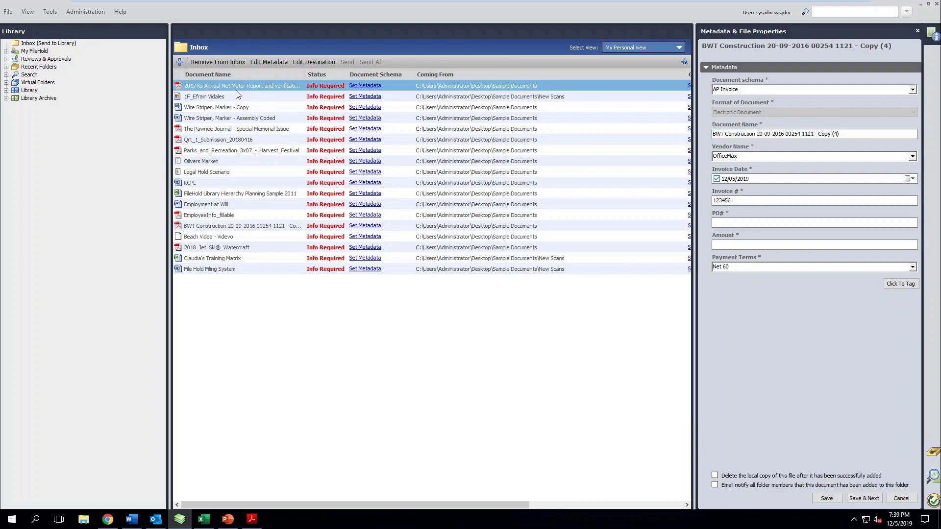
left_click(513, 304)
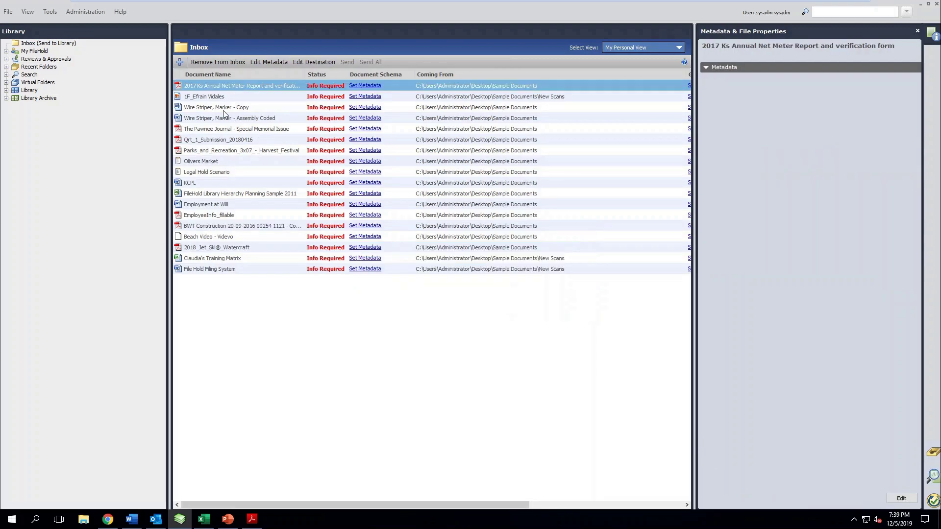
- Add Wire Striper, Marker - Copy, Qrt_1_Submission_20180416, Legal Hold Scenario and FileHold Library Hierarchy Planning Sample 2011 to the selection and open their shared metadata for editing
left_click(227, 108, "ctrl")
left_click(223, 140, "ctrl")
left_click(217, 172, "ctrl")
left_click(229, 194, "ctrl")
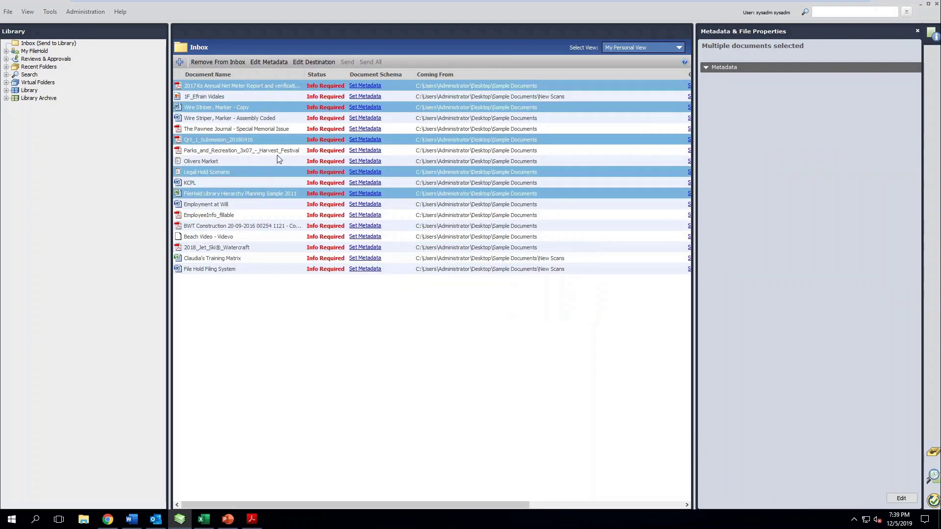
right_click(292, 140)
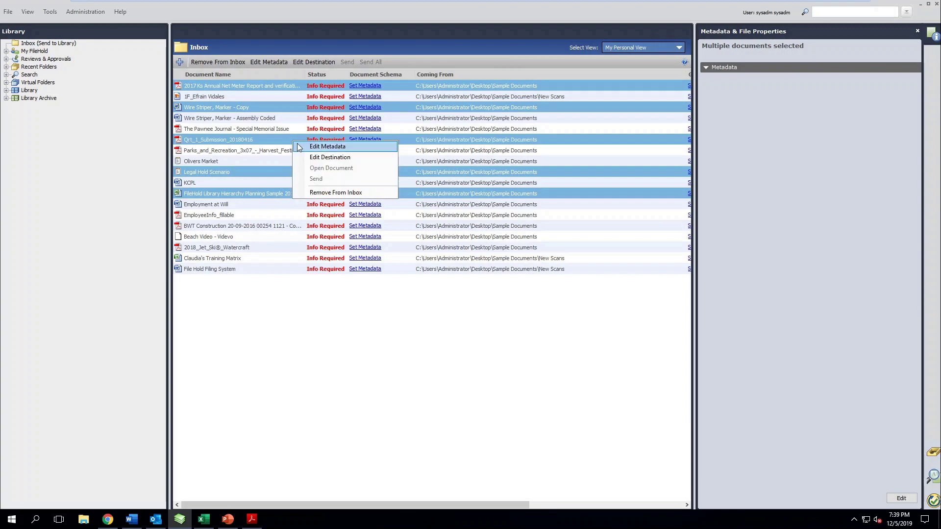
left_click(324, 147)
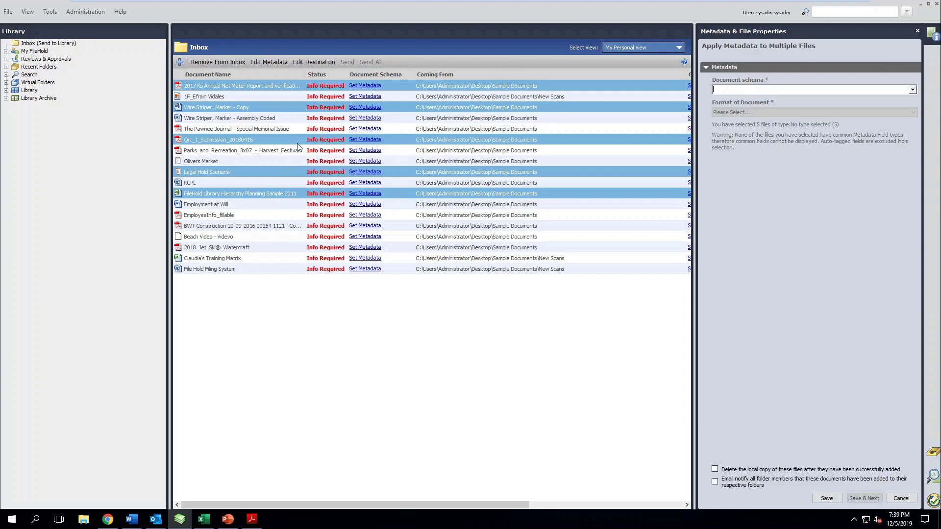
- Enter the Anomatic Procedures schema, Manual Number 1234 and Procedure Number 67890 for the selected documents, and cancel the batch metadata edit
left_click(912, 90)
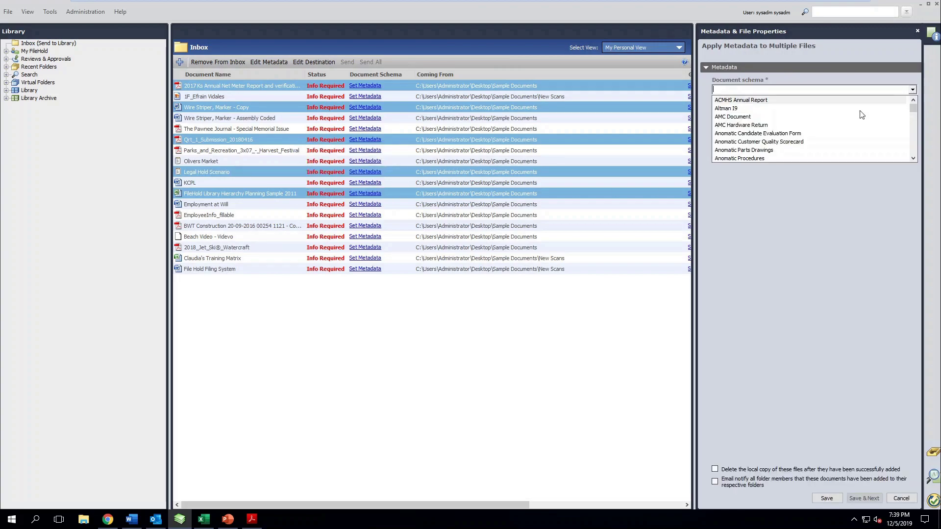
left_click(787, 158)
left_click(716, 180)
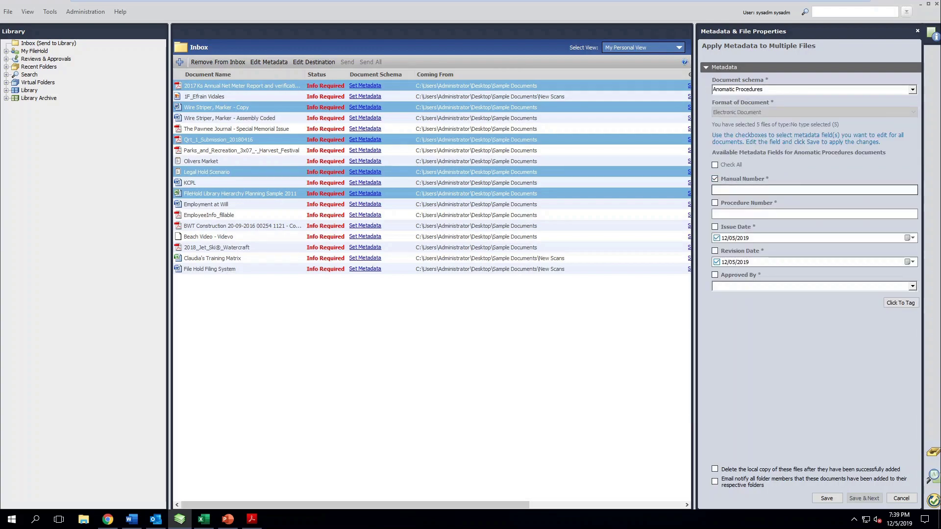
type("1234")
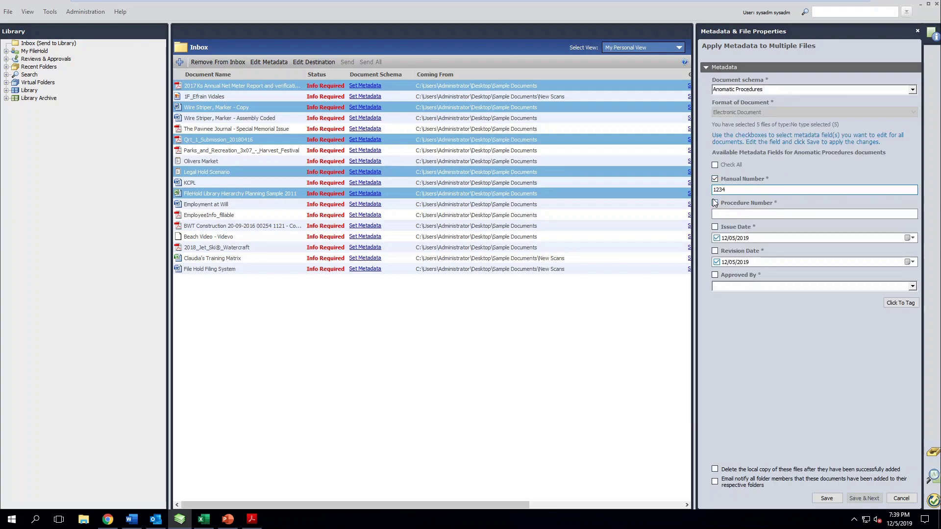
left_click(715, 203)
type("67890")
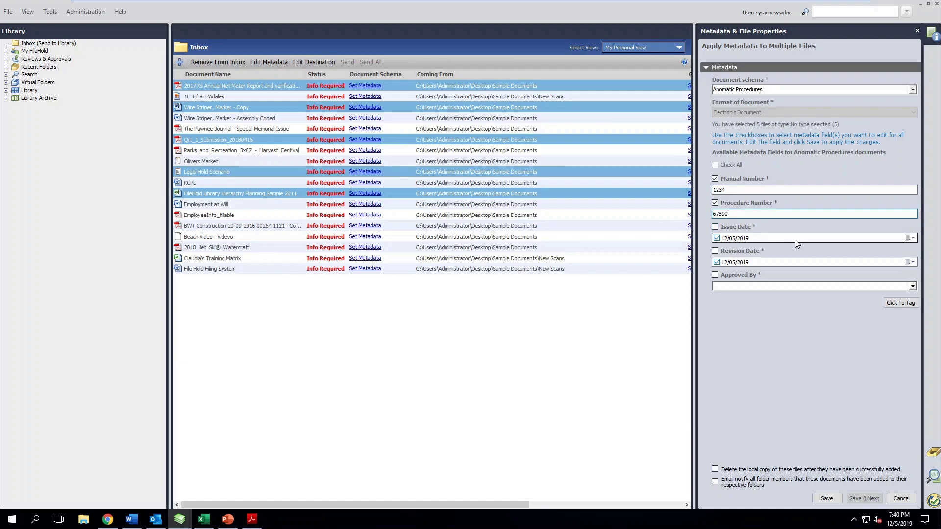
left_click(912, 287)
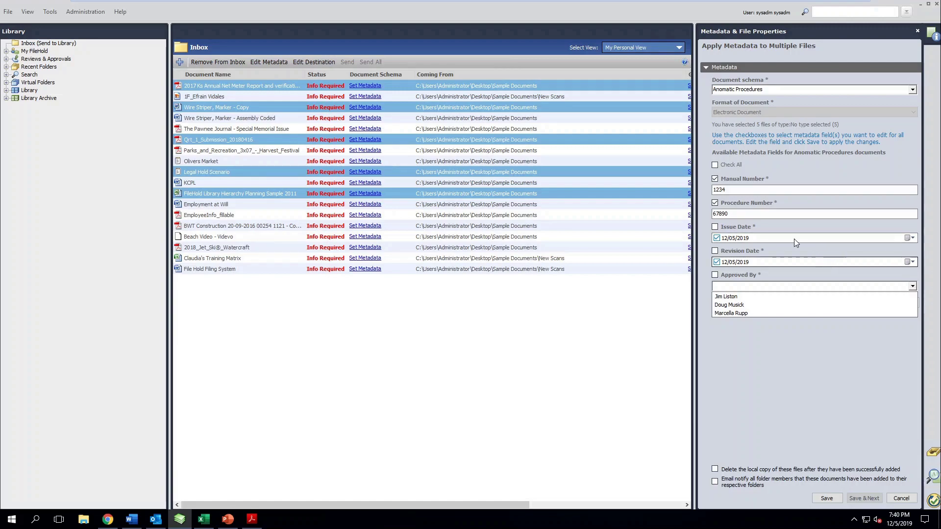
left_click(901, 499)
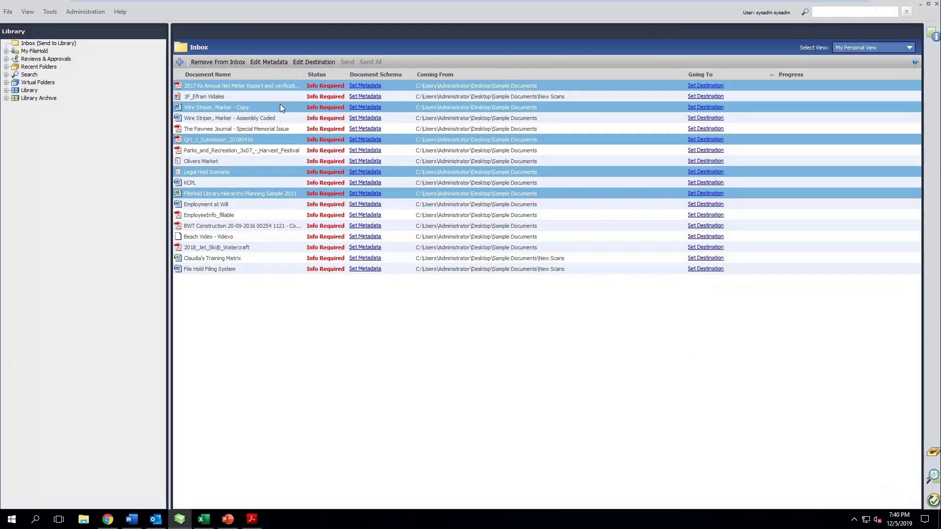
- Expand the Accounting cabinet and its Invoices drawer in the library, and view the documents in the SSC Invoices folder
left_click(7, 91)
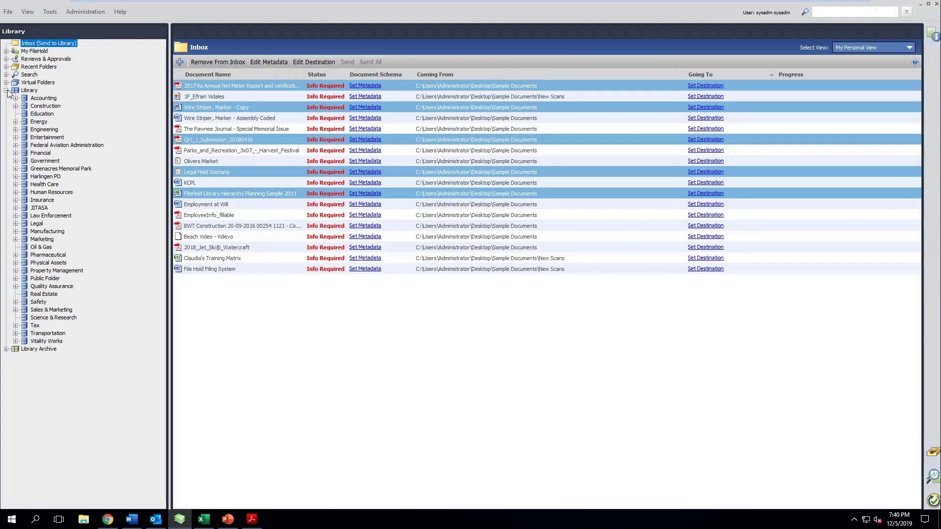
left_click(16, 98)
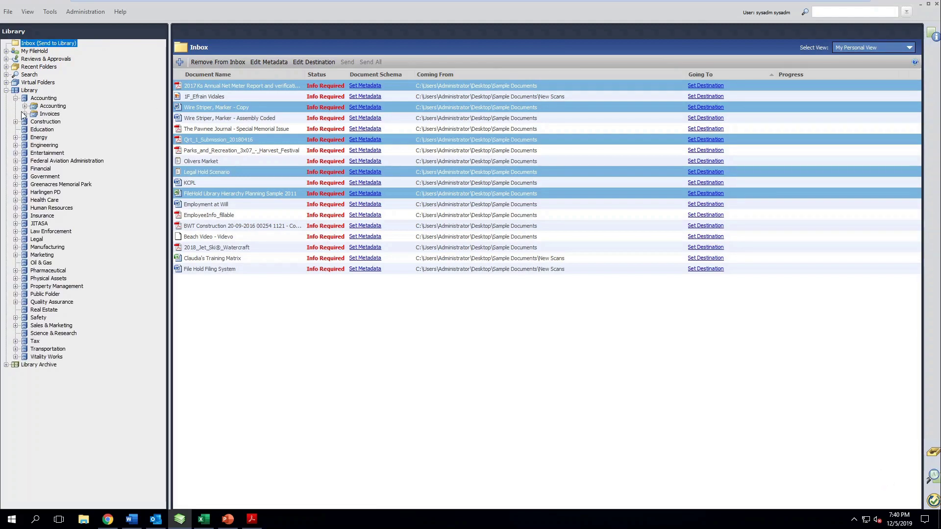
left_click(25, 114)
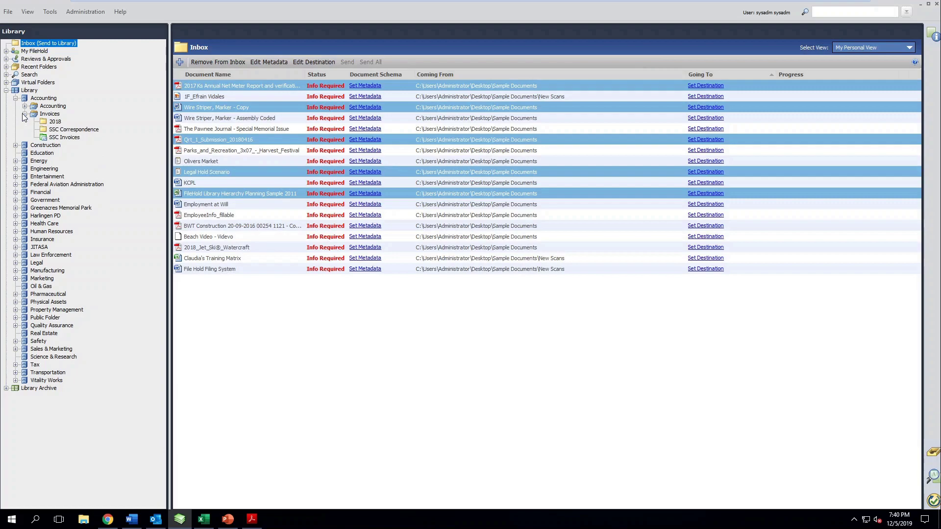
left_click(204, 249)
left_click_drag(203, 250, 193, 154)
left_click(75, 138)
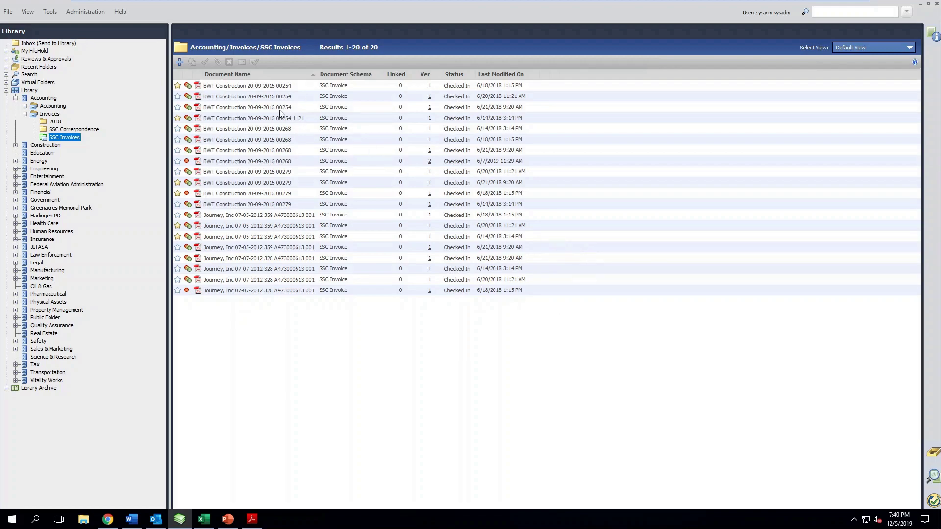
left_click(45, 43)
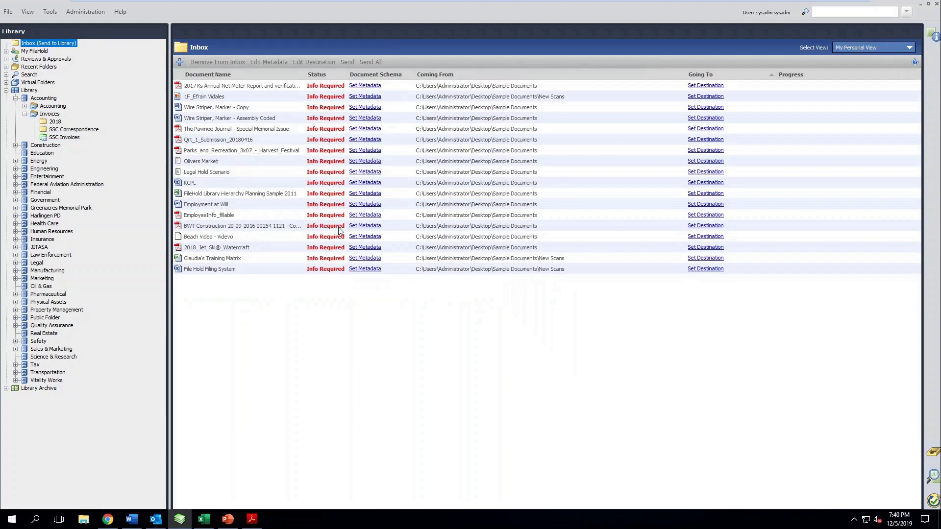
left_click(358, 228)
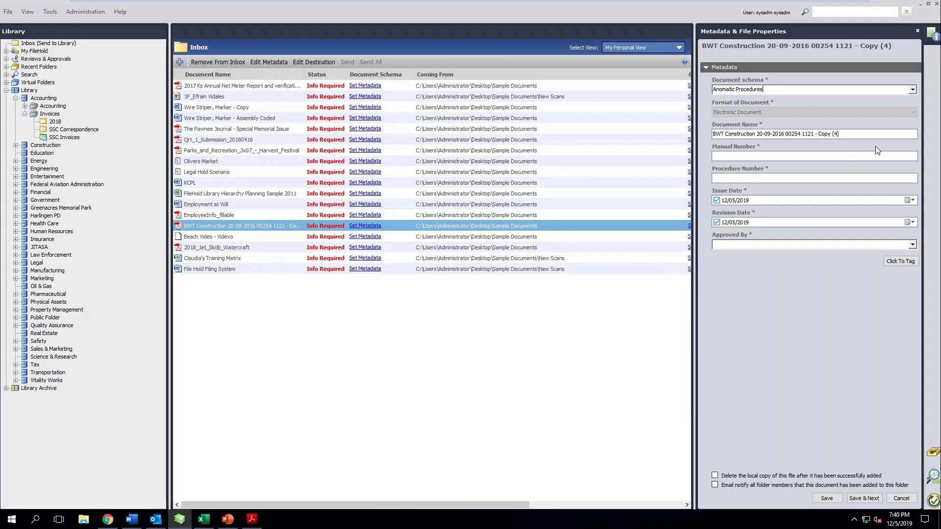
left_click(922, 6)
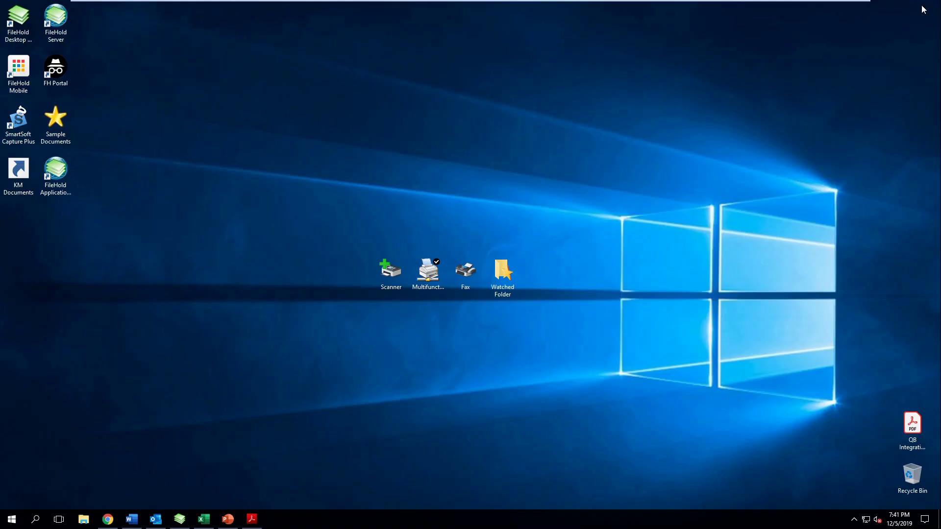
- Switch to the Filing presentation in PowerPoint and start adding it to FileHold
left_click(227, 520)
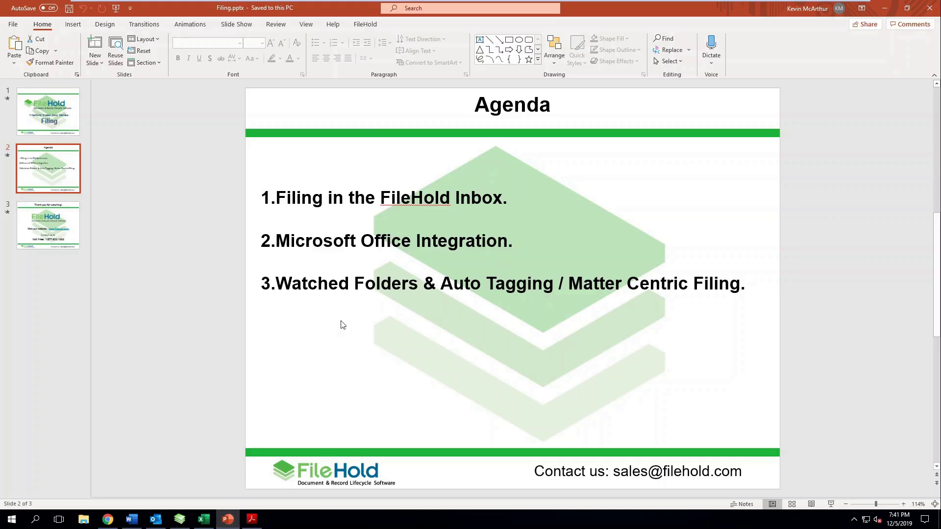
left_click(365, 26)
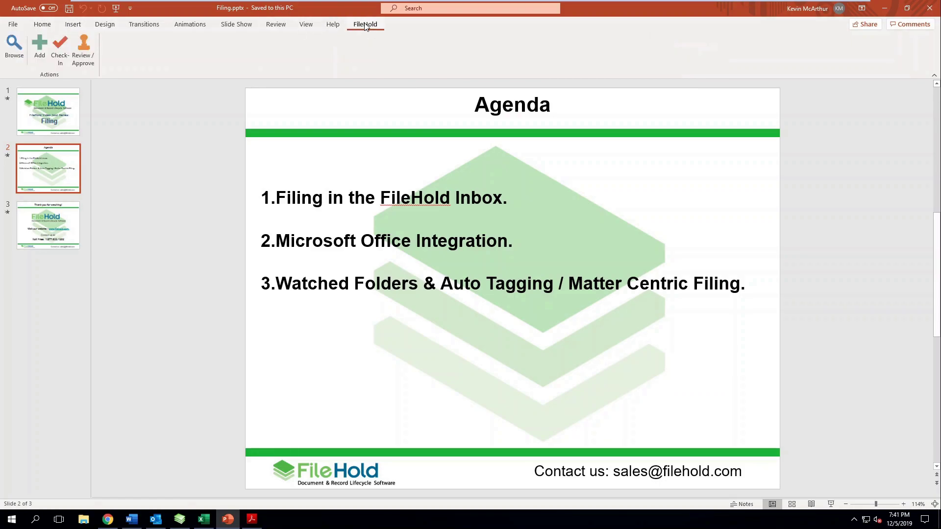
left_click(15, 48)
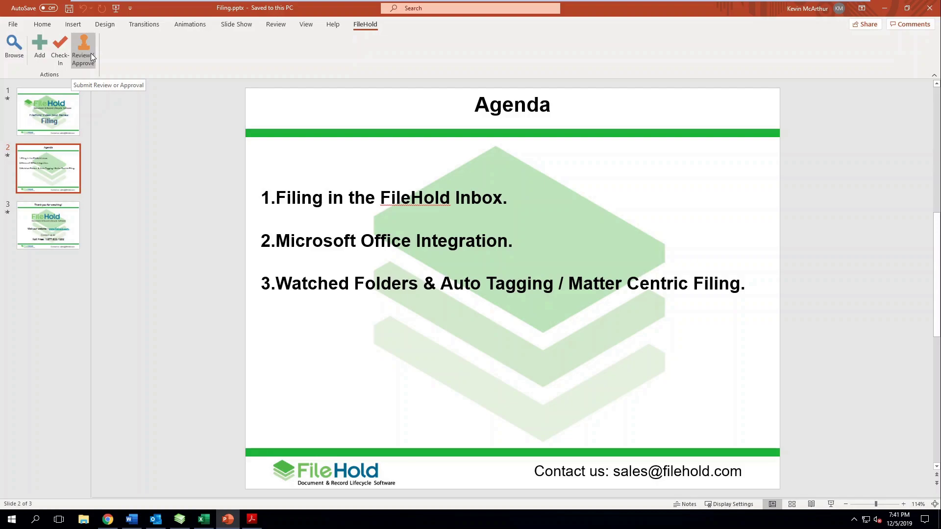
left_click(39, 47)
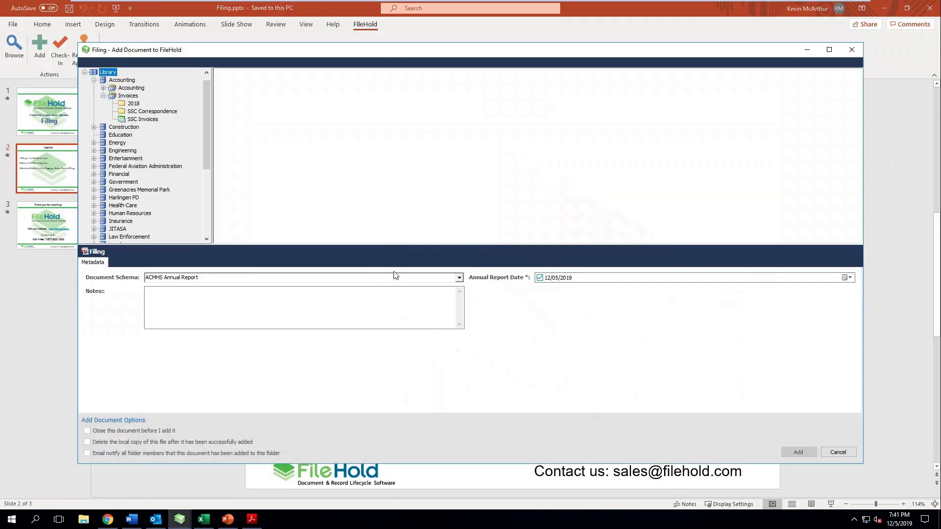
- Set the document schema of the Filing presentation to BC Presentations
left_click(459, 280)
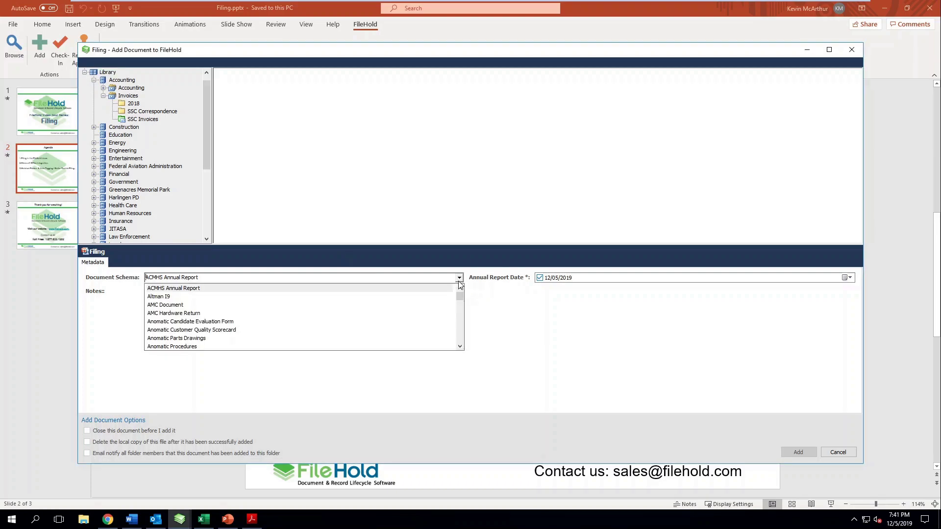
left_click(460, 347)
left_click(460, 347)
left_click(460, 347)
left_click(460, 347)
left_click(460, 347)
left_click(459, 347)
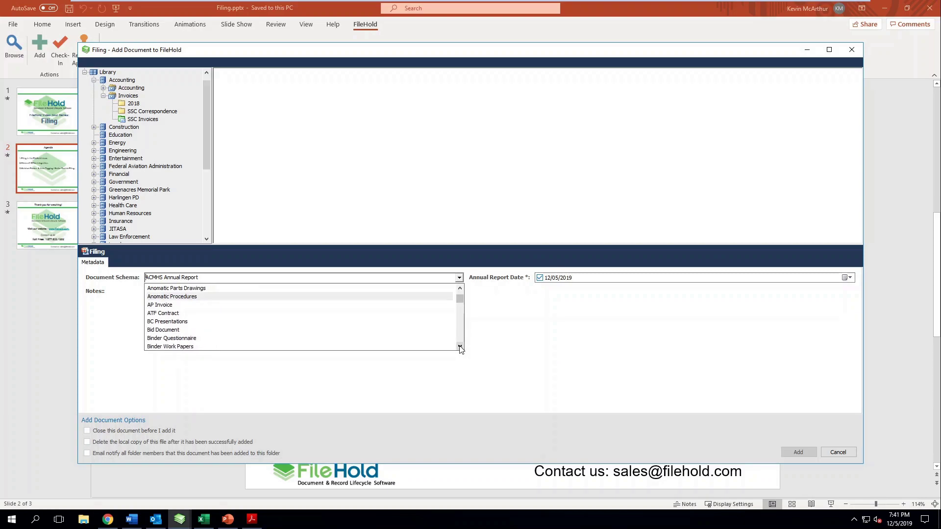
left_click(179, 323)
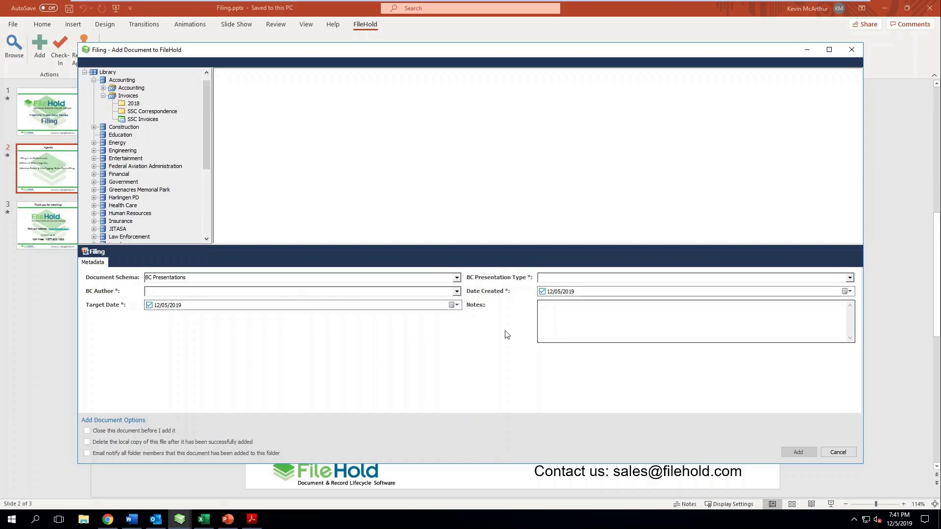
- Choose a BC author, set the presentation type to Industry Trends and the notes to FileHold, and cancel adding the presentation
left_click(458, 292)
left_click(458, 293)
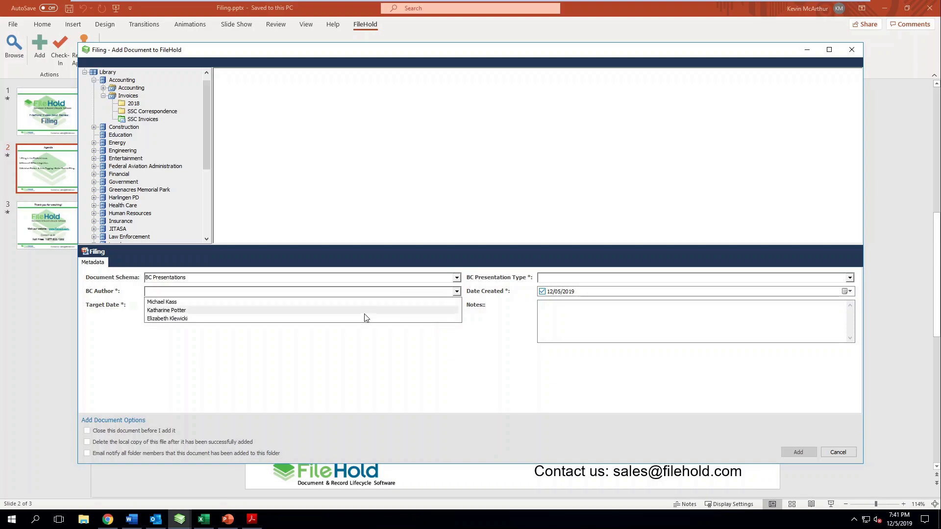
left_click(270, 312)
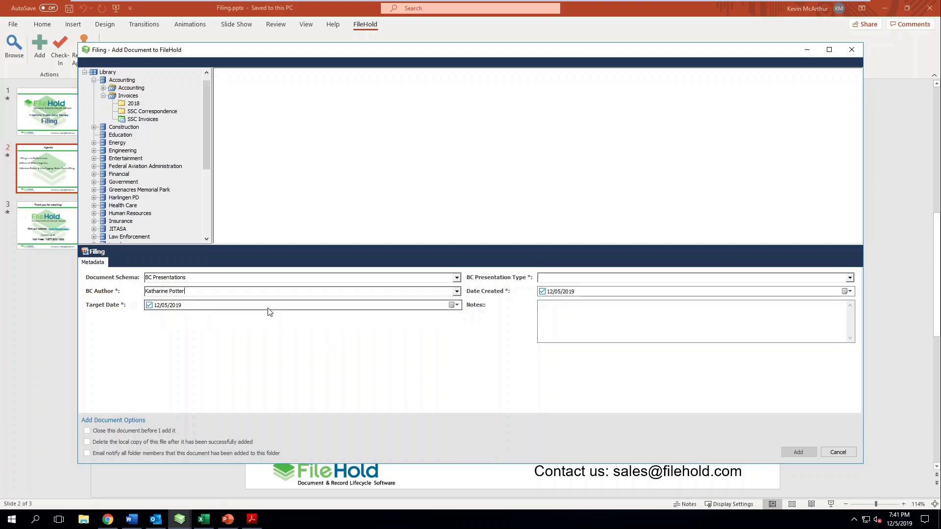
left_click(850, 278)
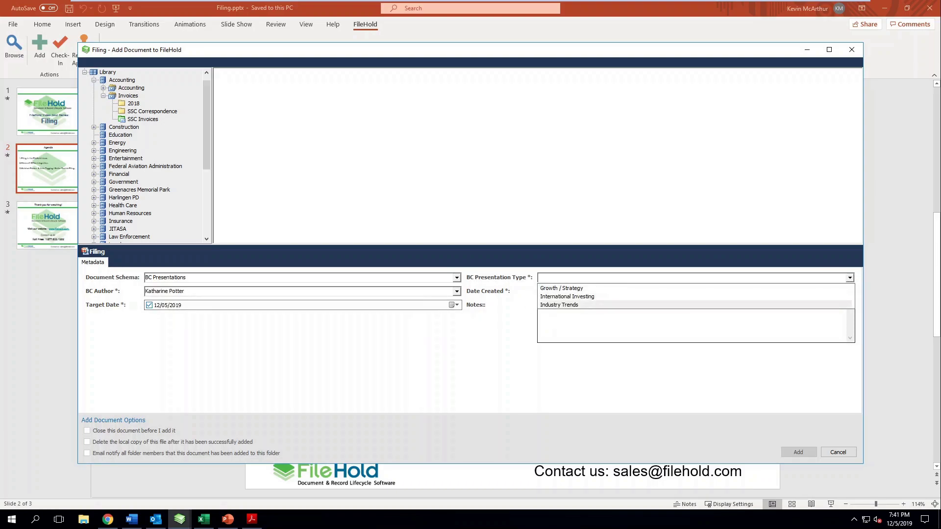
left_click(591, 306)
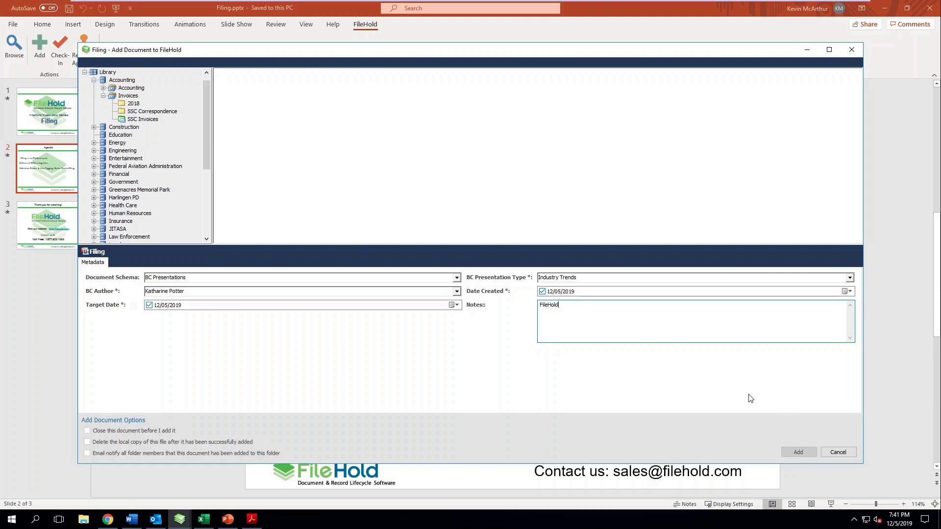
left_click(834, 451)
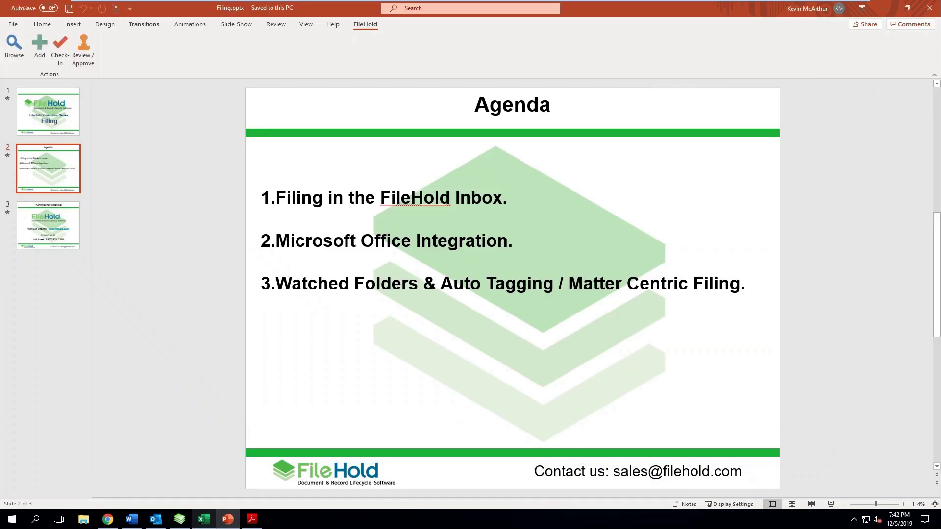
- Switch to Outlook, select the Time Card email and start adding its Time Card.pdf attachment to FileHold
left_click(155, 520)
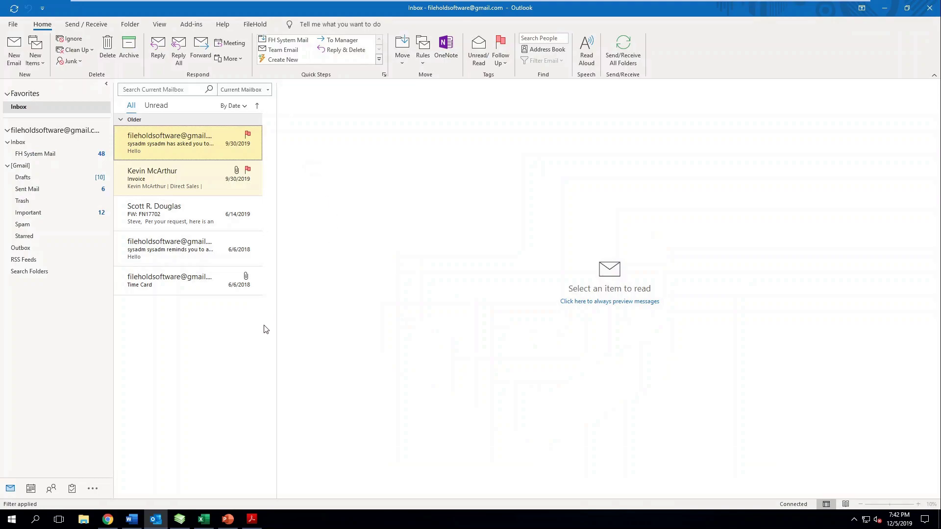
left_click(186, 280)
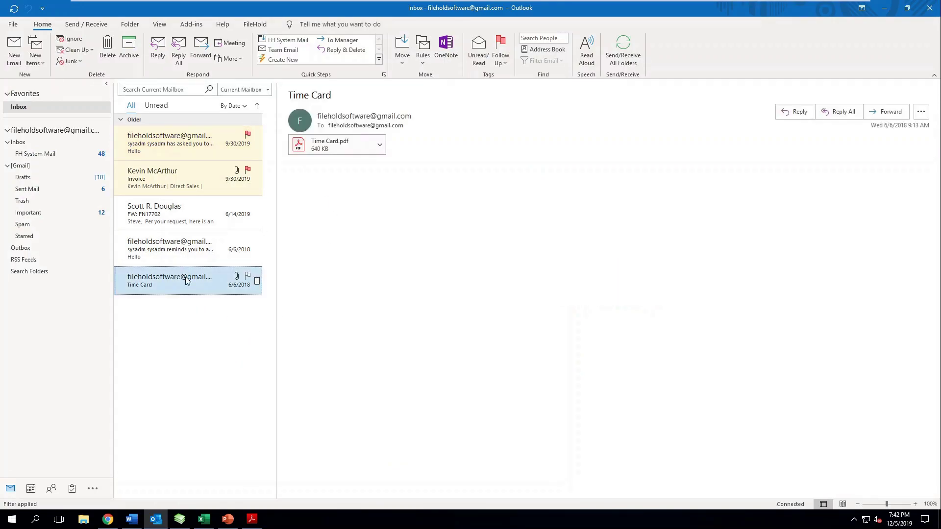
right_click(322, 144)
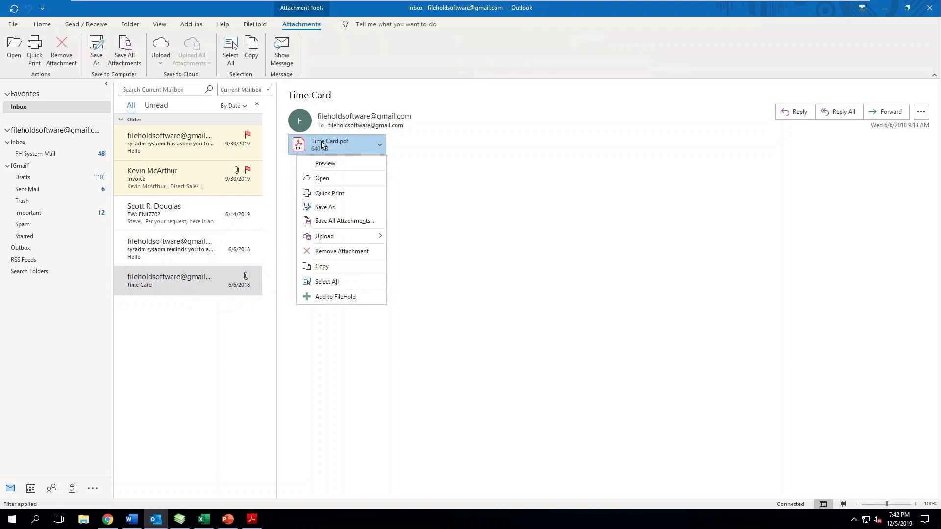
left_click(331, 297)
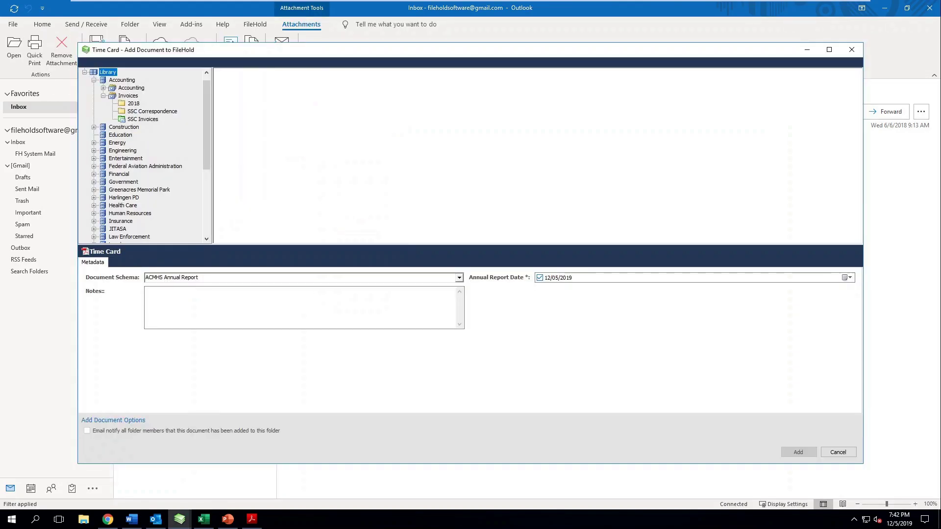
- Open the Time Card message, review its Email schema metadata for adding to FileHold, cancel, and put Outlook away
double_click(189, 281)
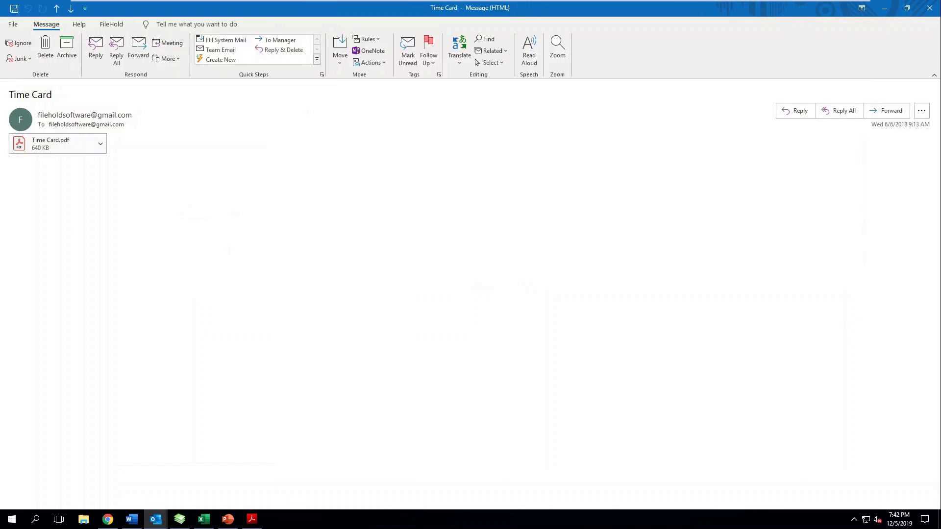
left_click(111, 24)
left_click(39, 47)
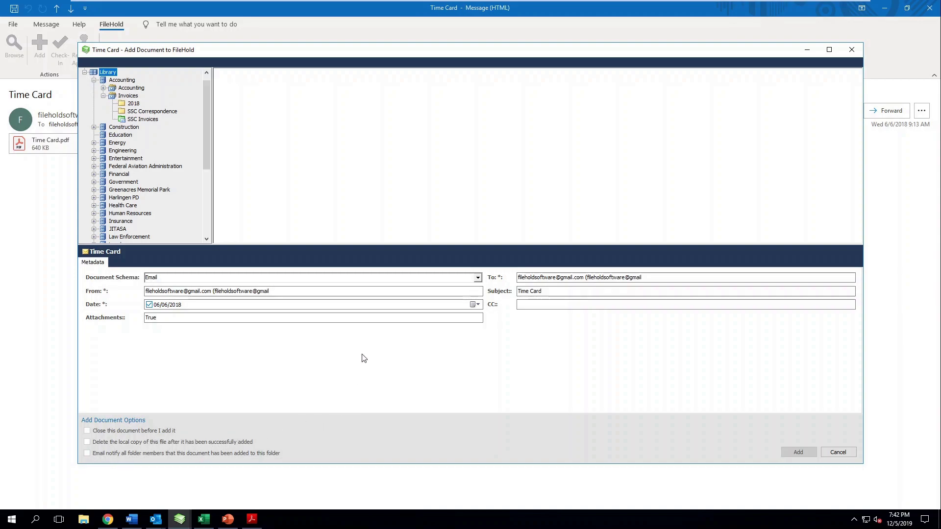
left_click(839, 453)
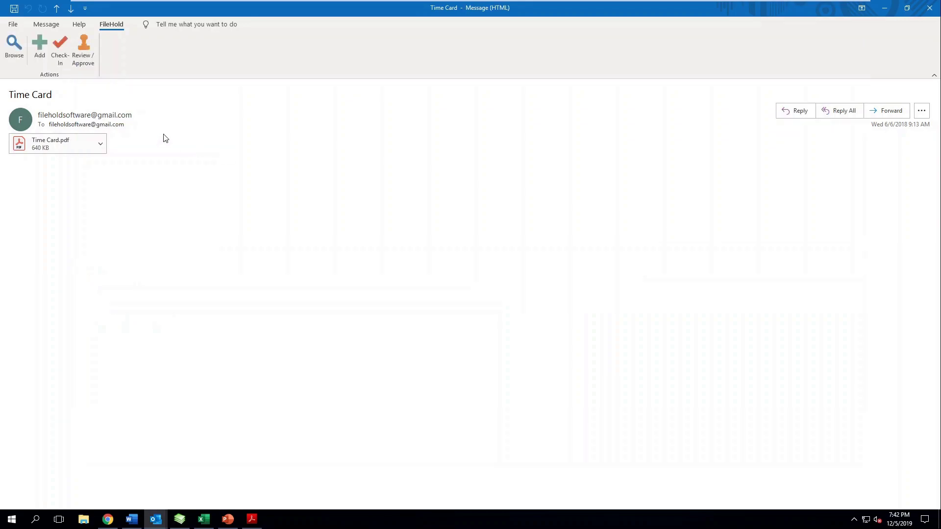
left_click(929, 8)
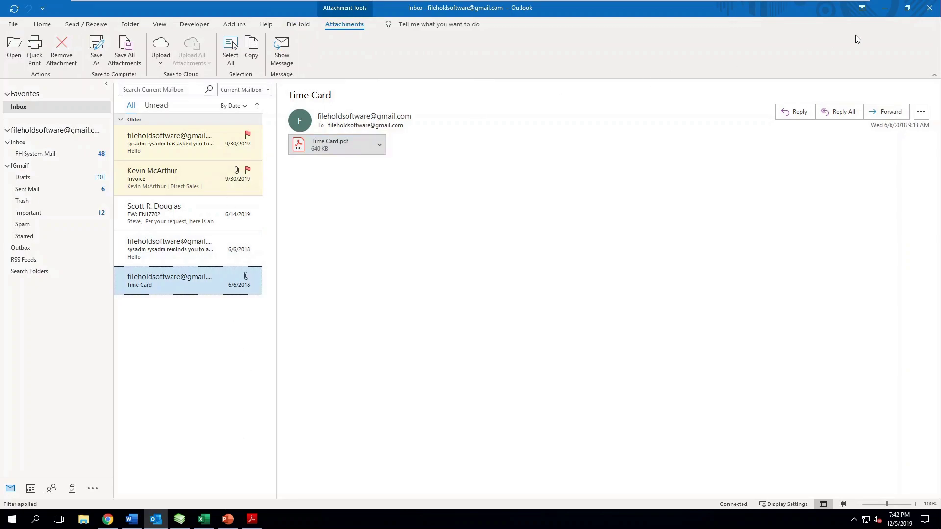
left_click(886, 11)
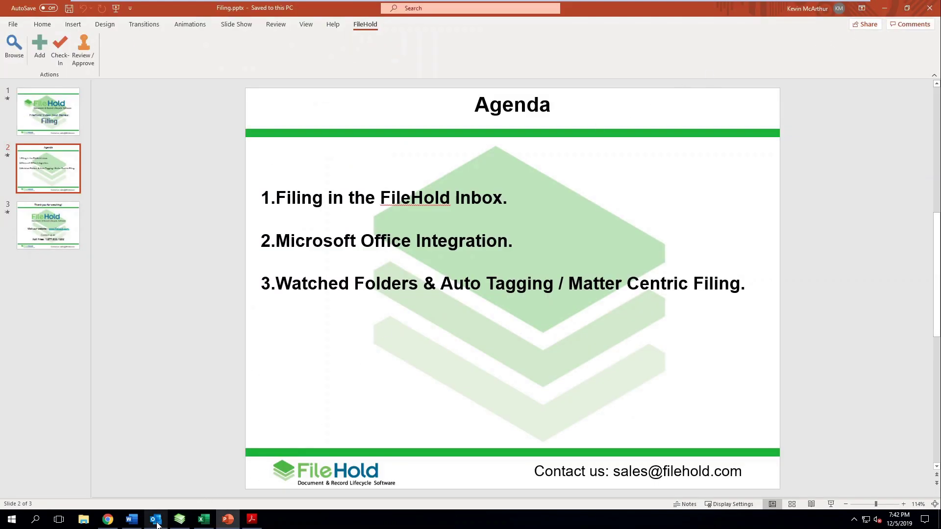
- Switch to the Application Form document in Word and go through its applicant information fields, including the date picker
left_click(131, 519)
left_click(773, 111)
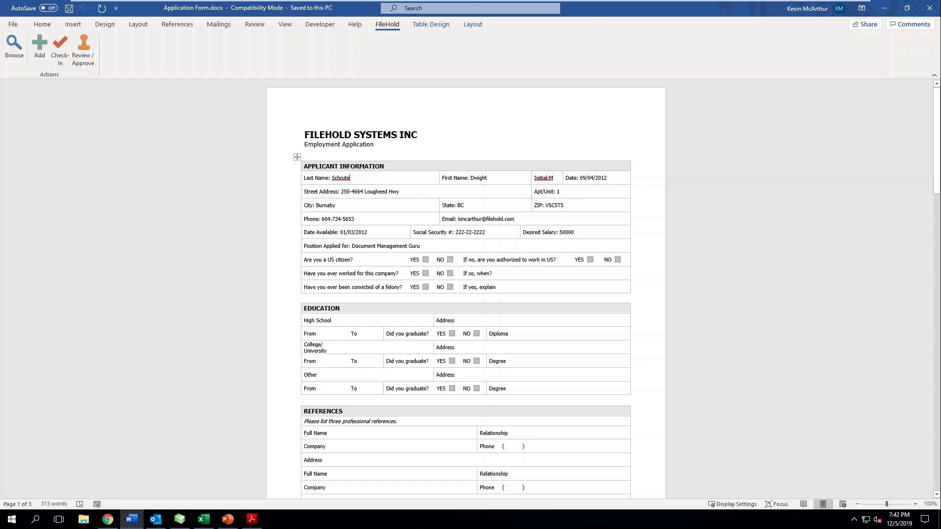
key("Tab")
key("Tab")
key("Tab")
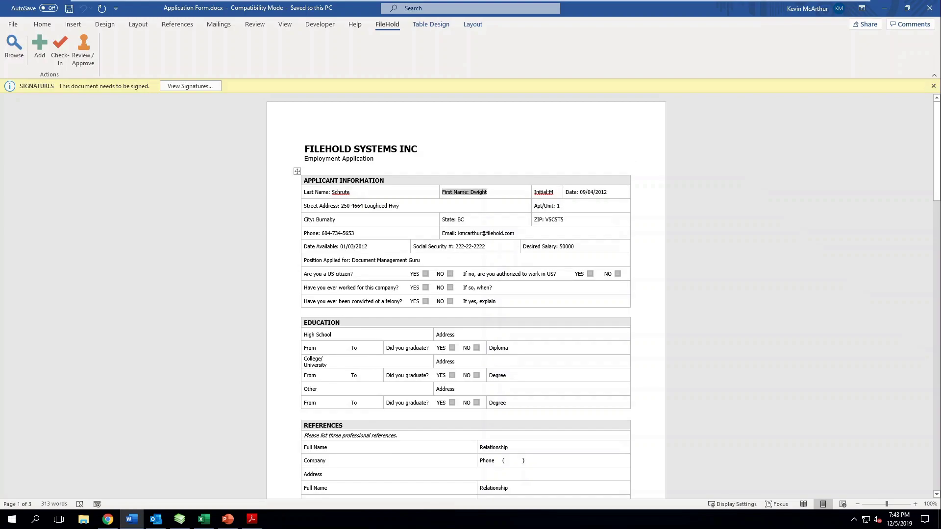
left_click(598, 192)
left_click(615, 193)
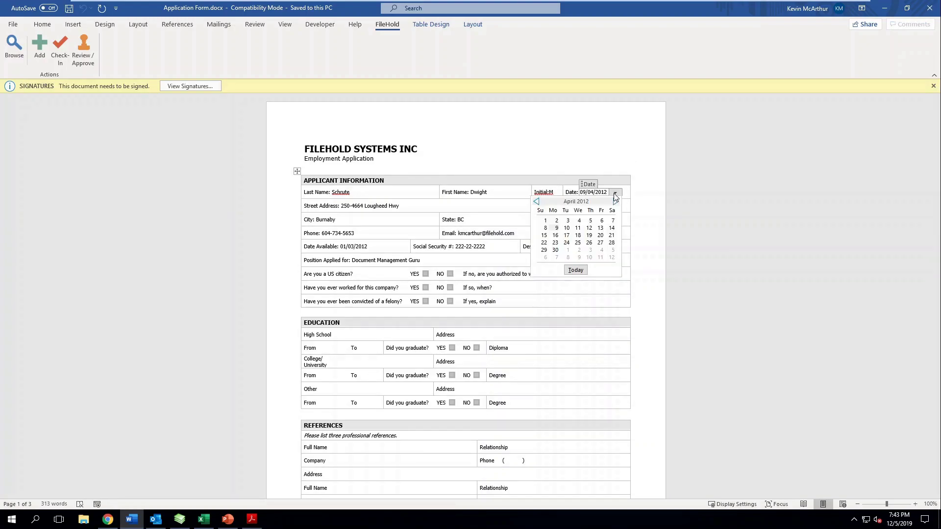
key("Escape")
key("Tab")
key("Tab")
key("Tab")
key("Tab")
key("Tab")
key("Tab")
key("Tab")
key("Tab")
key("Tab")
key("Tab")
key("Tab")
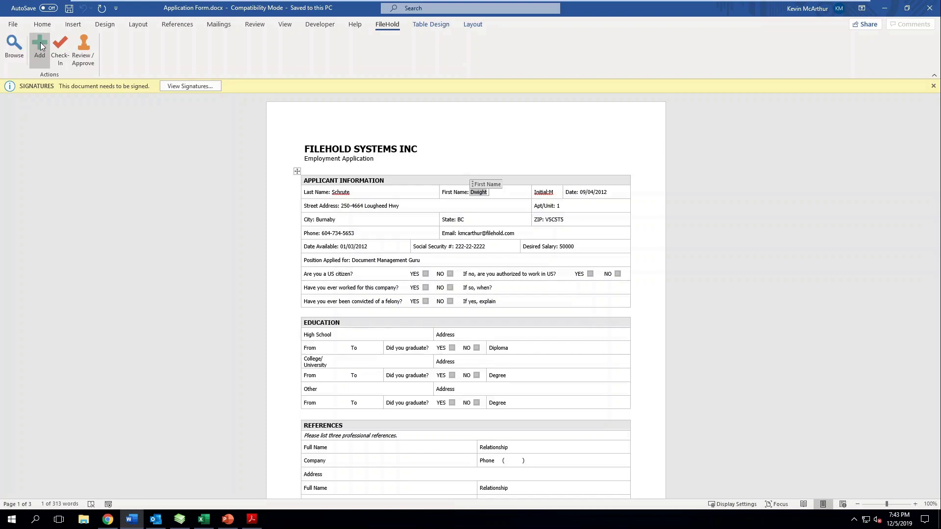
- Review the Employment Application metadata for adding the Application Form to FileHold, cancel, and minimize Word
left_click(40, 45)
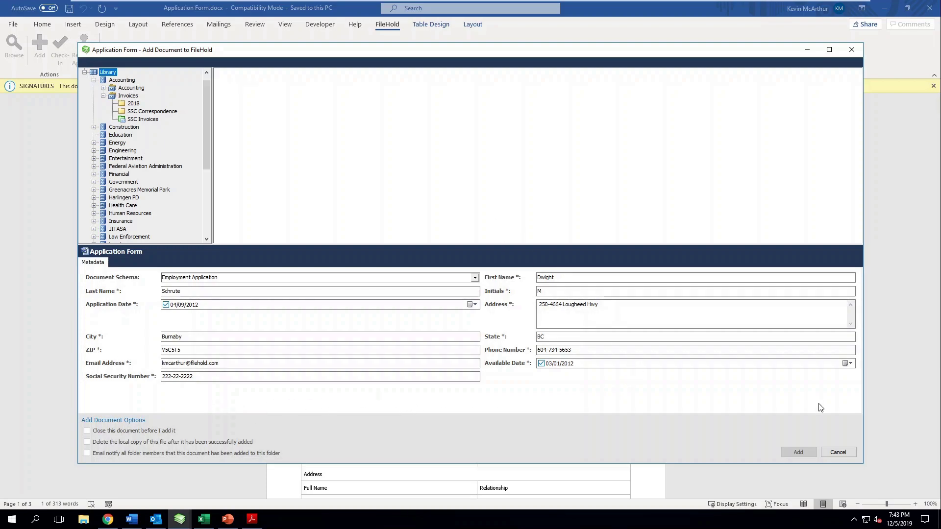
left_click(838, 452)
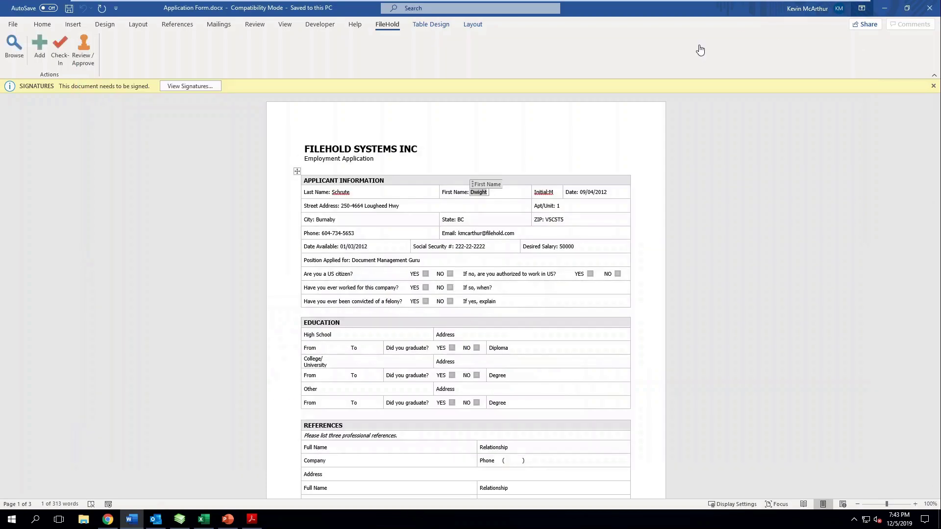
left_click(883, 9)
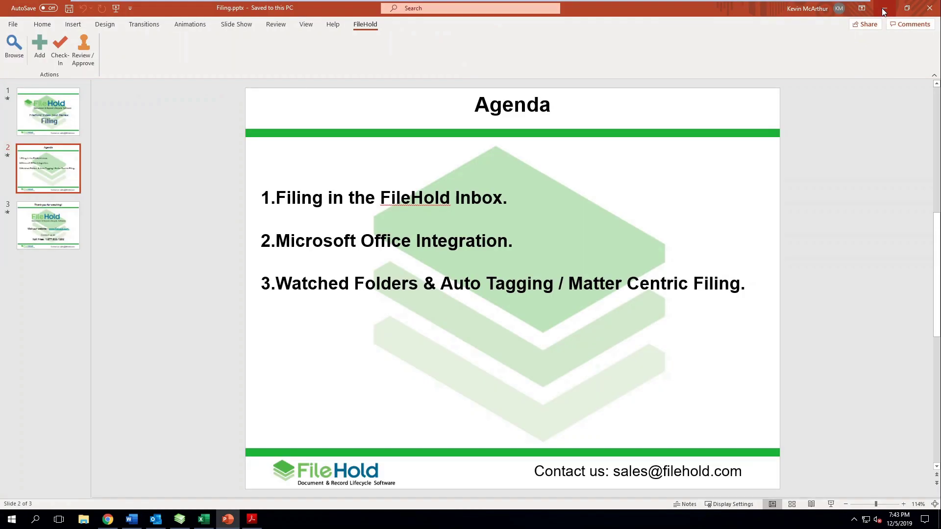
- Minimize the presentation, create a new desktop folder named Policy, and open it briefly to check its contents
left_click(883, 10)
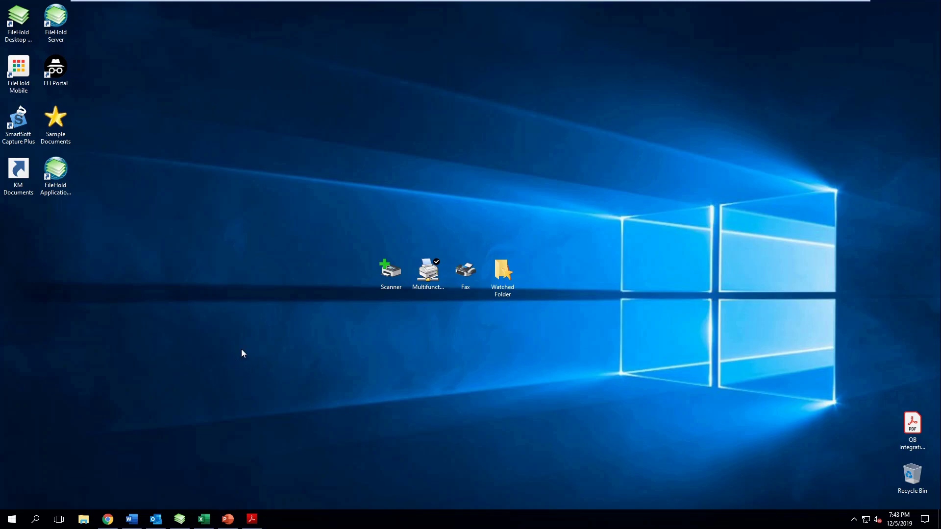
right_click(381, 84)
mouse_move(410, 162)
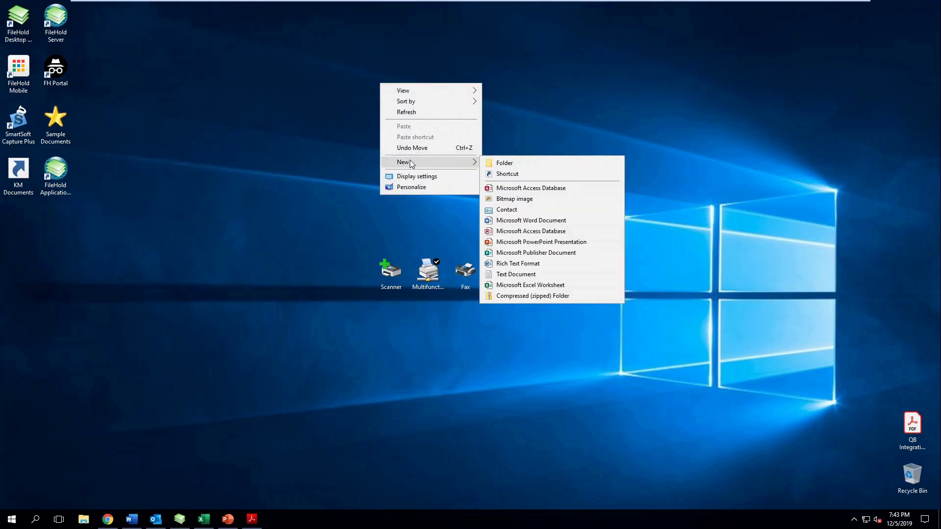
left_click(510, 161)
type("Policy")
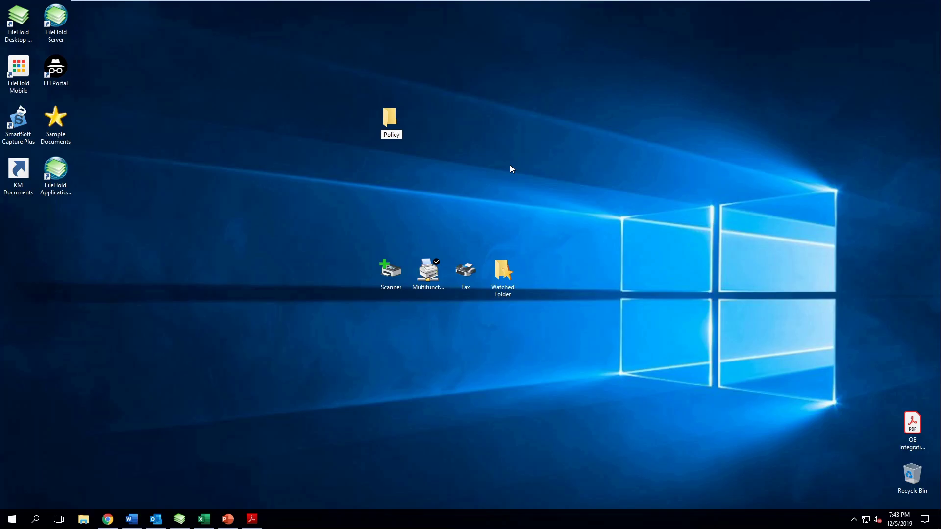
key("Return")
double_click(396, 125)
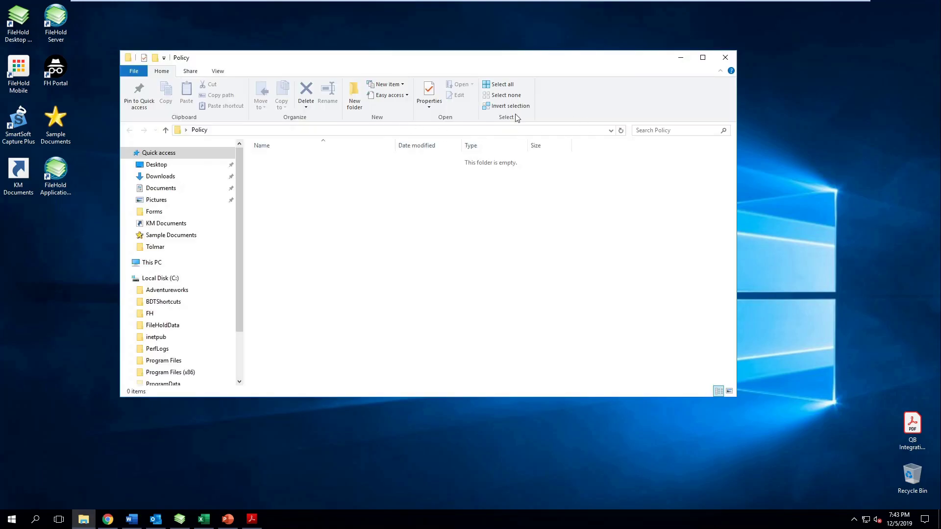
left_click(726, 58)
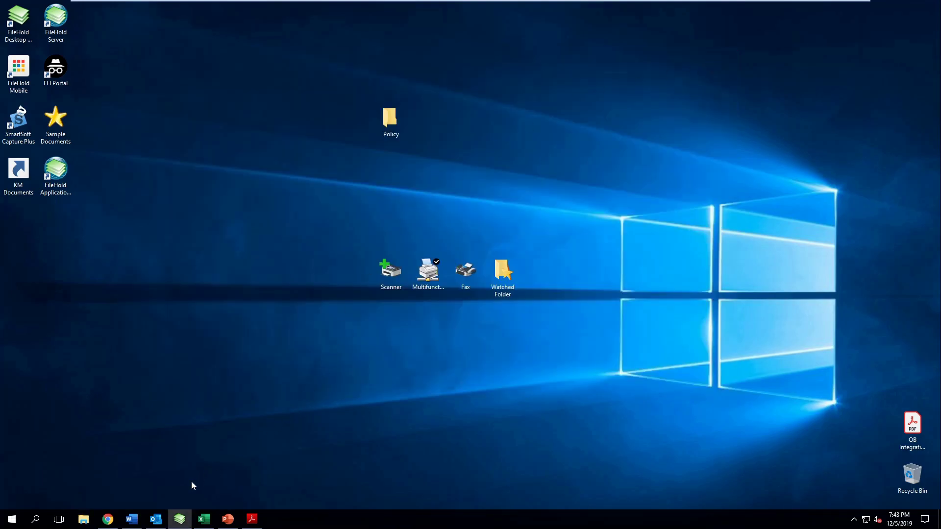
- Switch to FileHold, open the list of watched folders and remove the existing entry
left_click(179, 519)
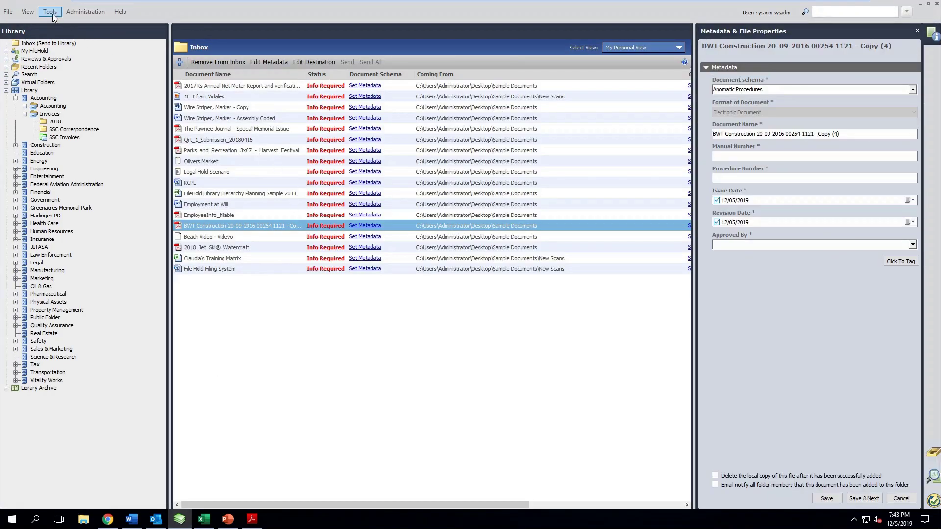
left_click(53, 16)
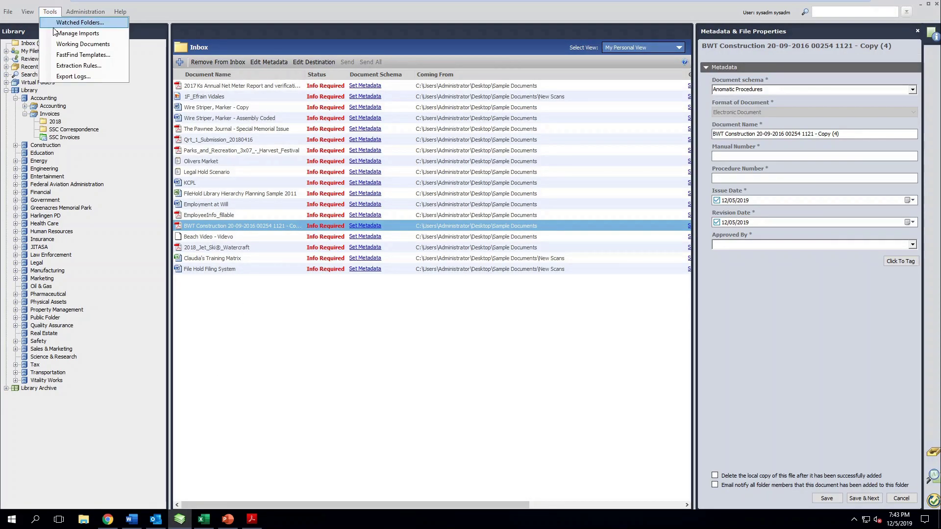
left_click(78, 22)
left_click(608, 215)
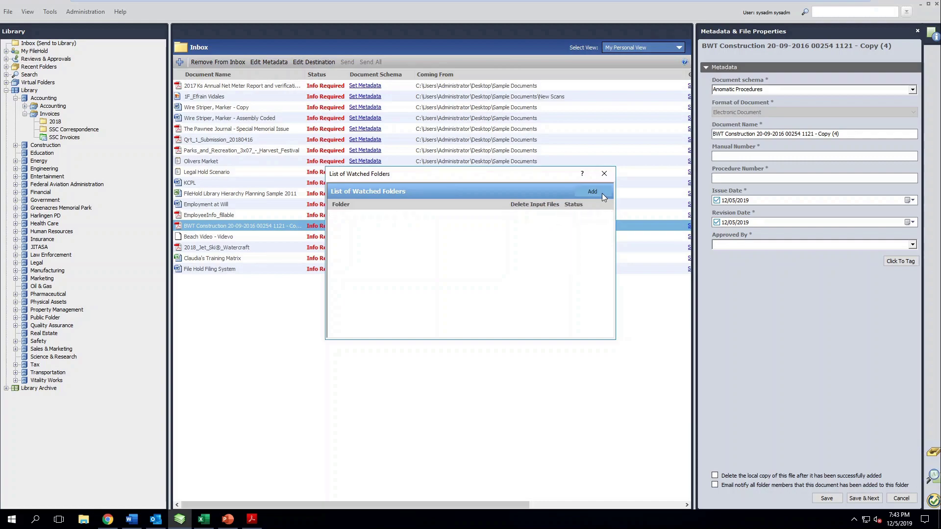
- Add the desktop Policy folder to the watched folders with default properties and close the list
left_click(602, 193)
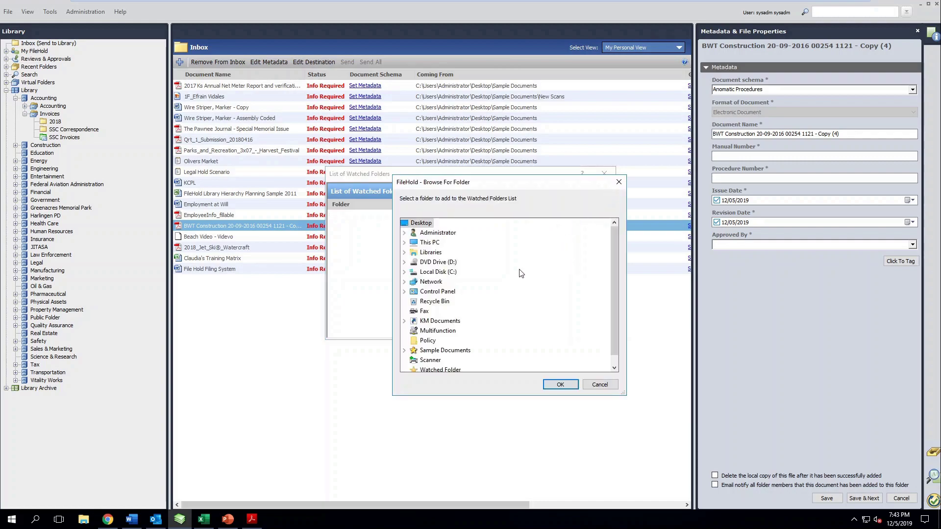
left_click(427, 341)
left_click(560, 385)
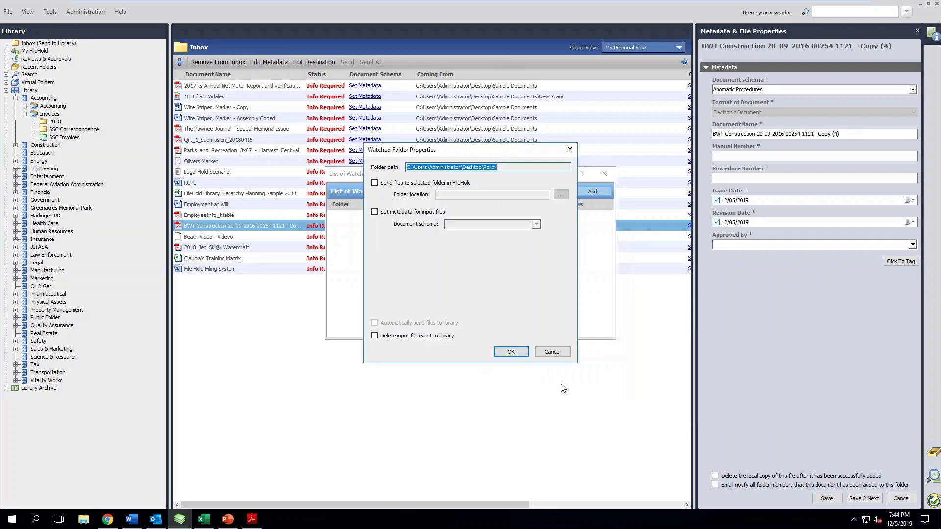
left_click(517, 351)
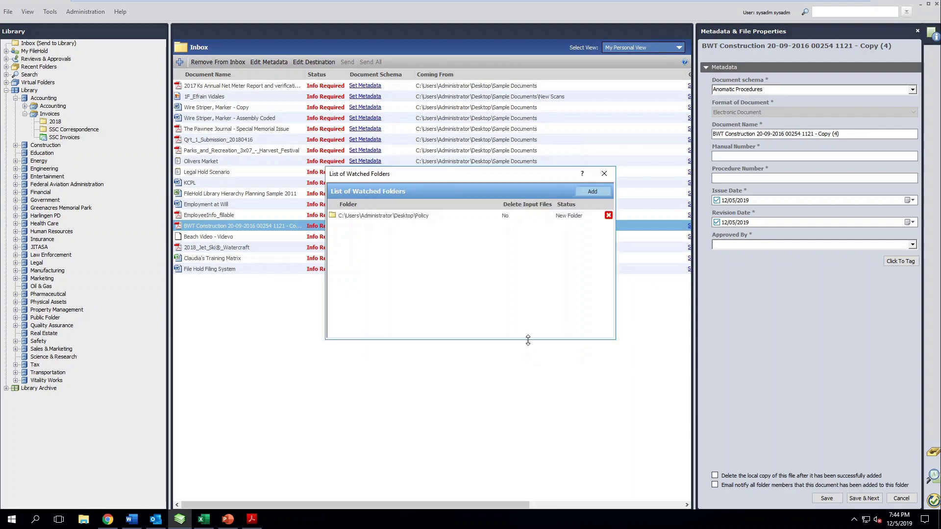
left_click(604, 174)
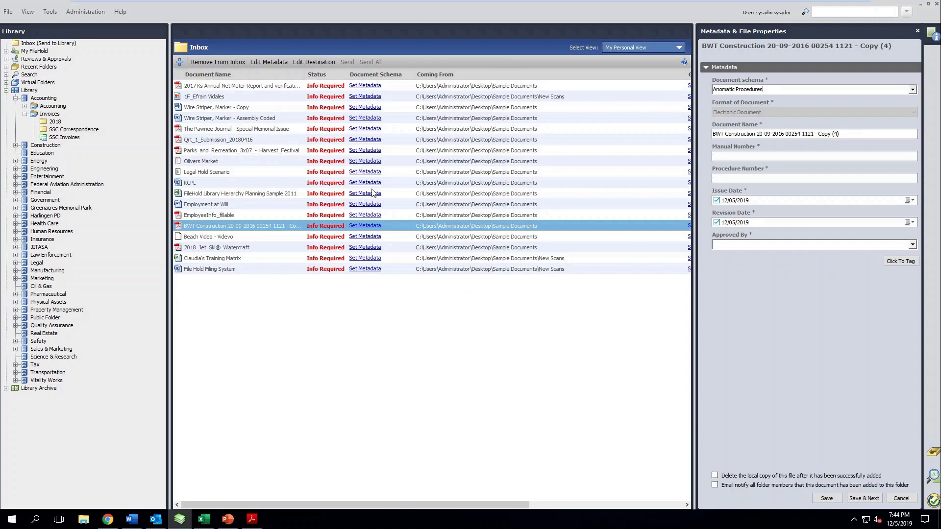
- Discard the open metadata edit, remove all documents from the inbox and collapse the Library tree
left_click(273, 94)
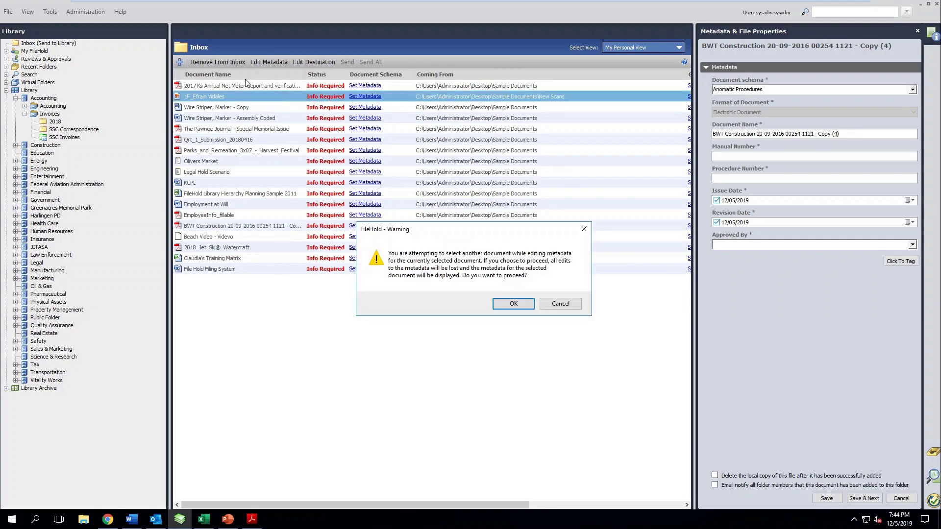
left_click(509, 305)
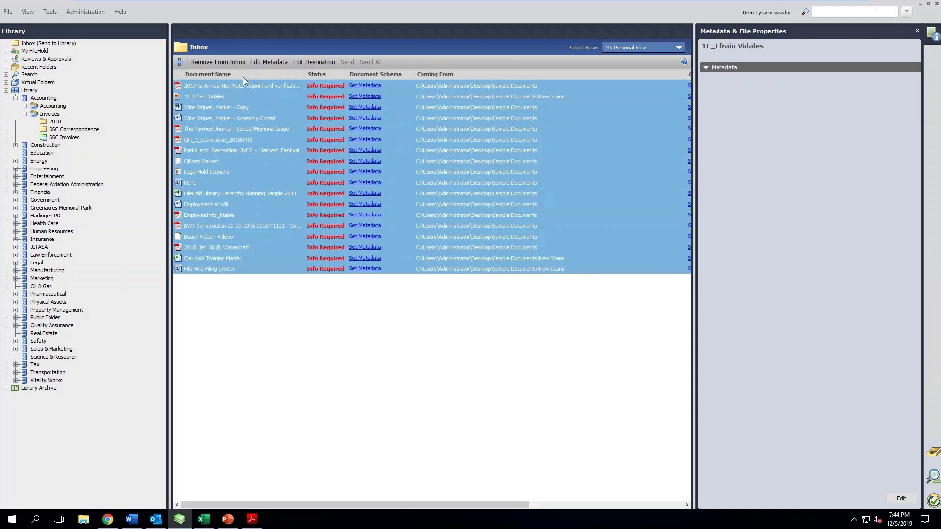
left_click(223, 62)
left_click(512, 292)
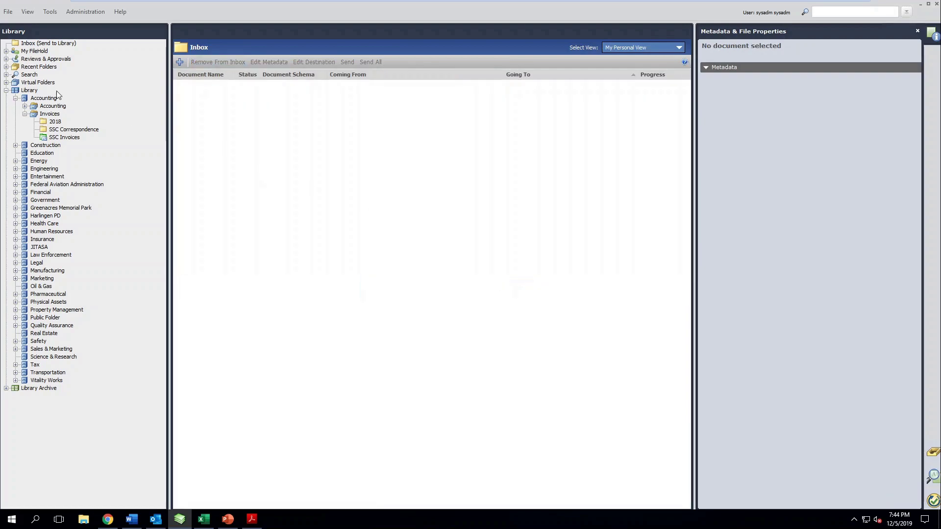
left_click(6, 90)
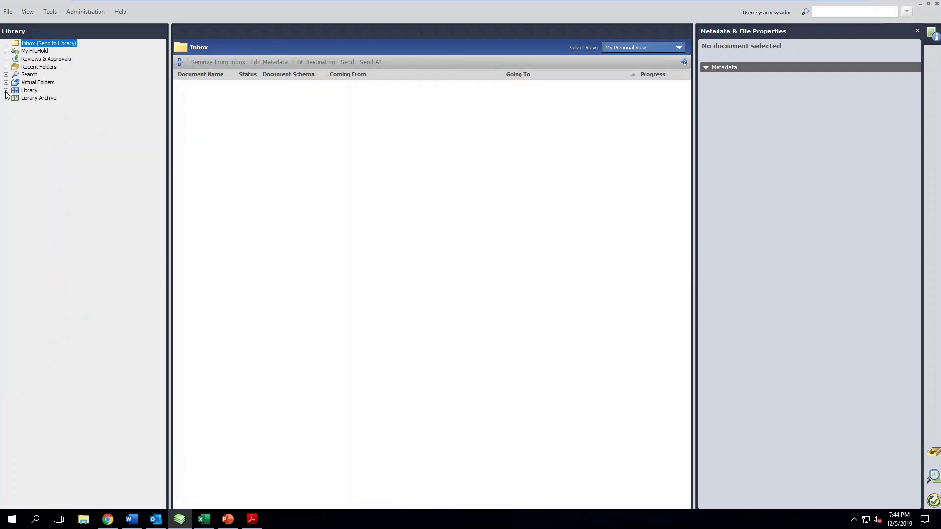
- Minimize FileHold and create a new bitmap image on the desktop, keeping its default name
left_click(920, 4)
right_click(586, 122)
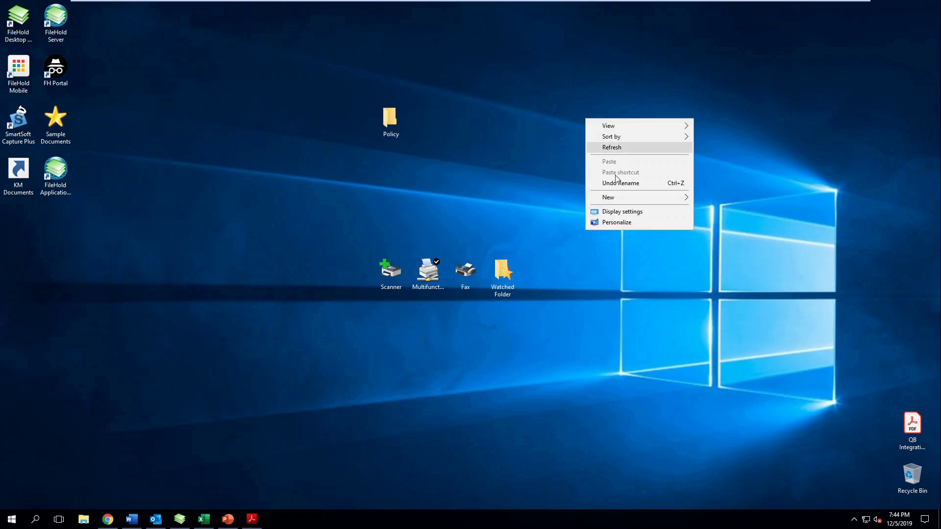
mouse_move(618, 197)
left_click(726, 234)
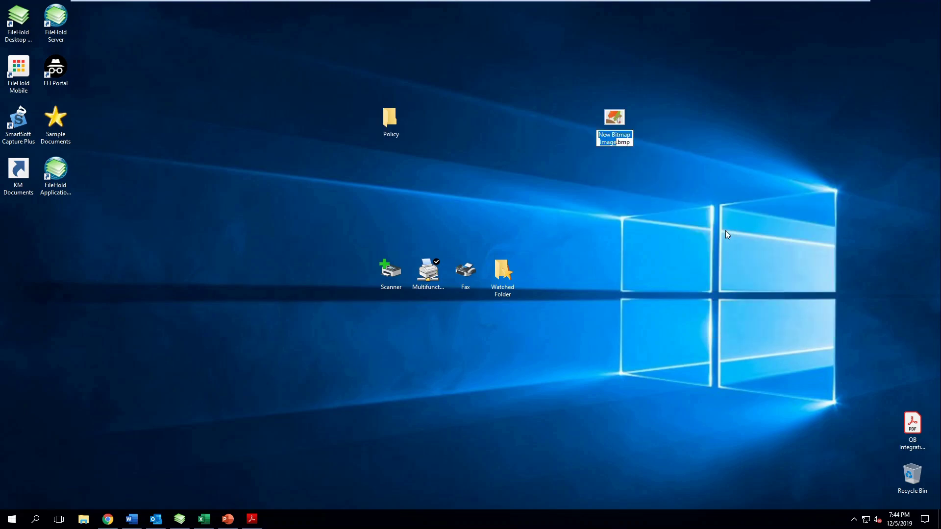
key("Return")
- Create a new Microsoft Excel worksheet and a new Microsoft Word document on the desktop, keeping their default names
right_click(684, 154)
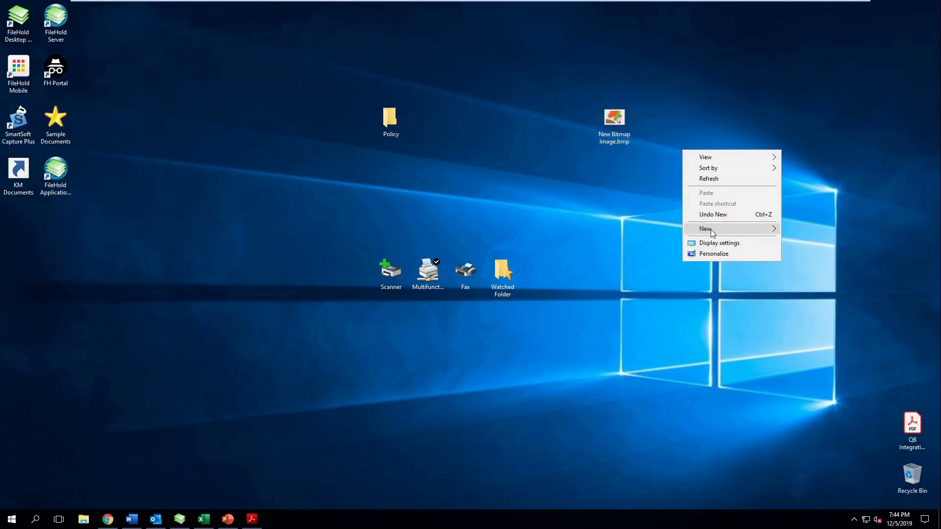
mouse_move(711, 229)
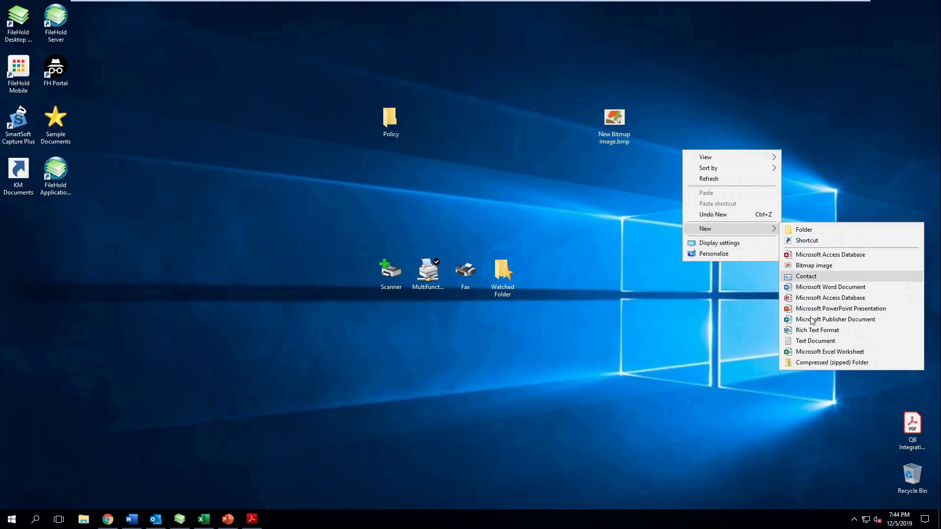
left_click(828, 352)
key("Return")
right_click(657, 260)
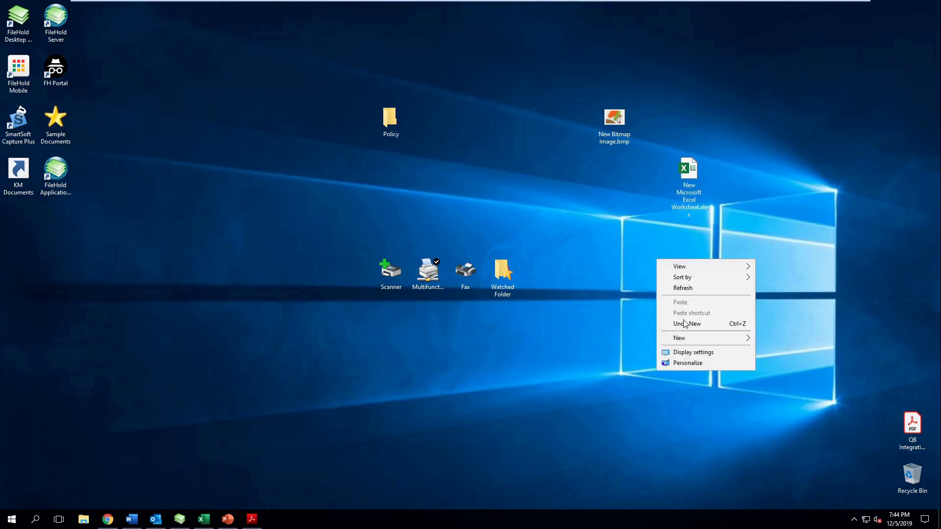
mouse_move(705, 341)
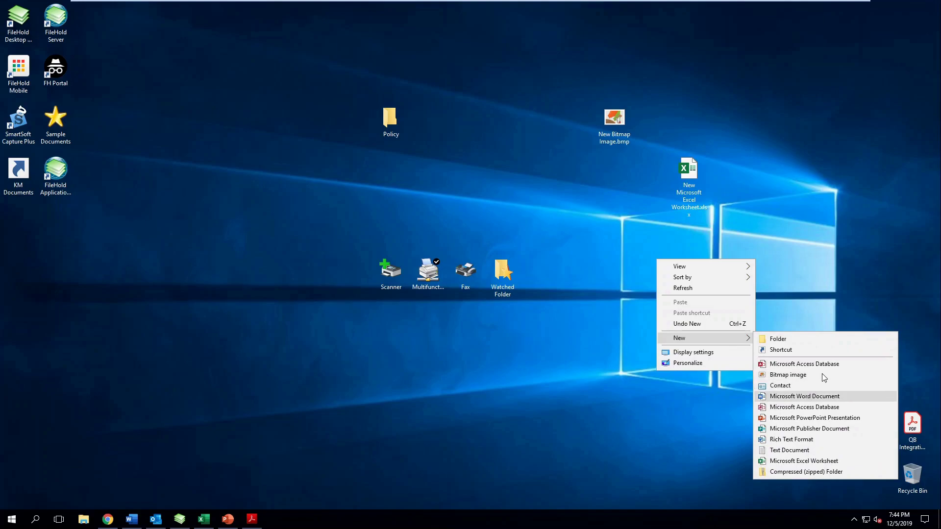
left_click(816, 396)
- Line up the new Word and Excel files beside the bitmap image and move all three into the Policy folder
left_click_drag(652, 267, 652, 123)
left_click_drag(689, 169, 685, 143)
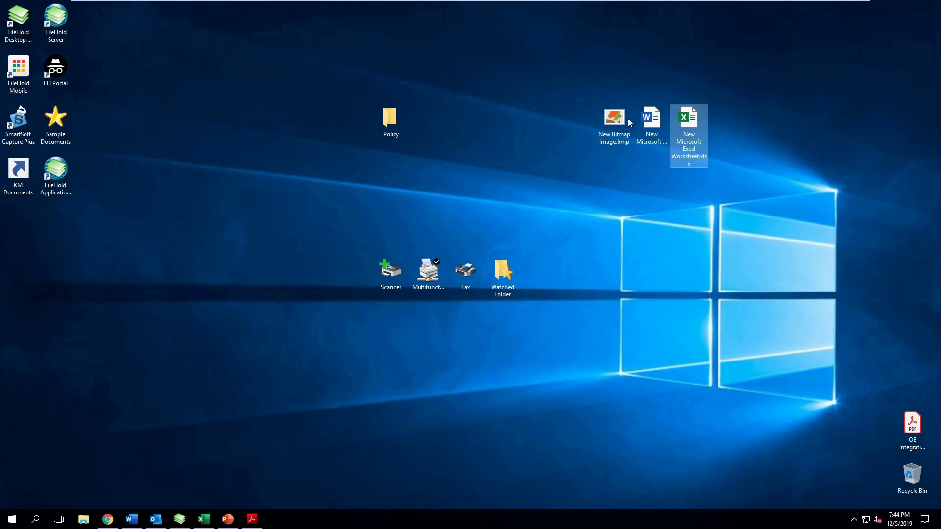
left_click_drag(581, 82, 714, 155)
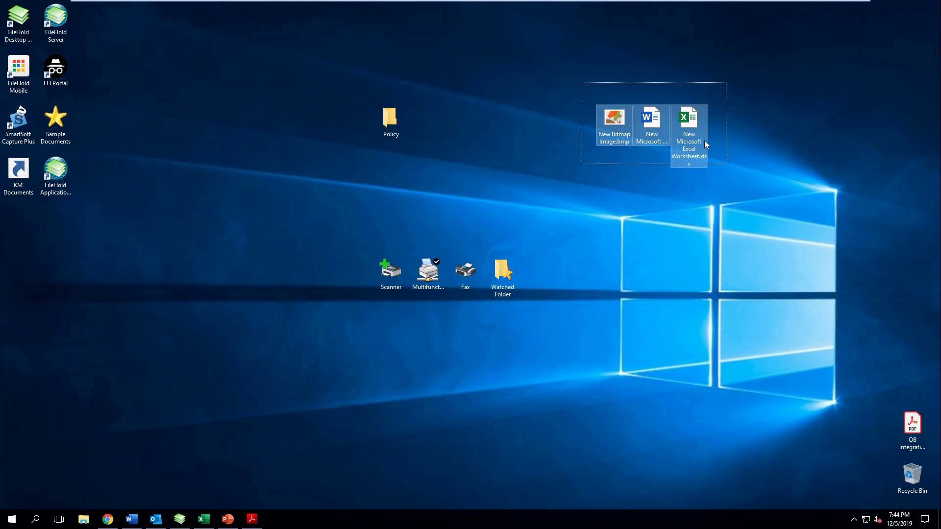
left_click_drag(688, 122, 390, 125)
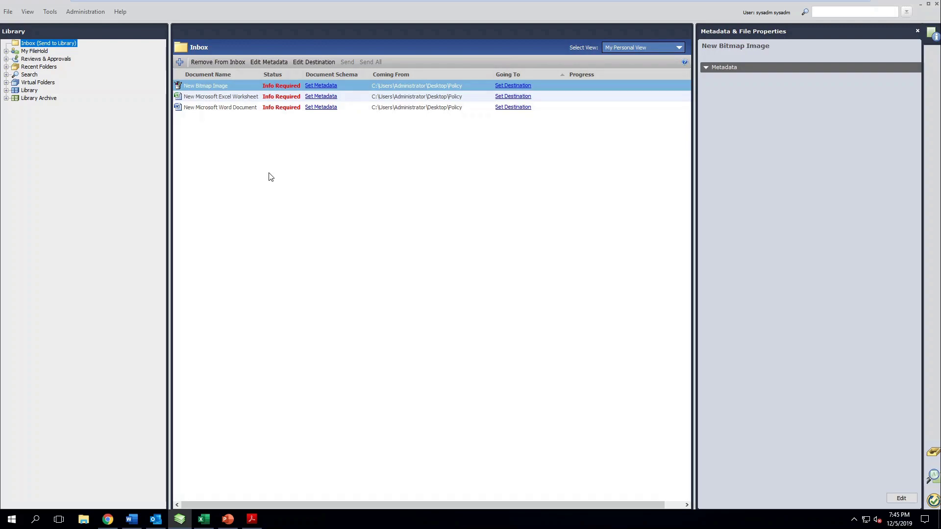
- Open the metadata of New Microsoft Word Document in the FileHold inbox, and the properties of the Policy watched folder
left_click(226, 109)
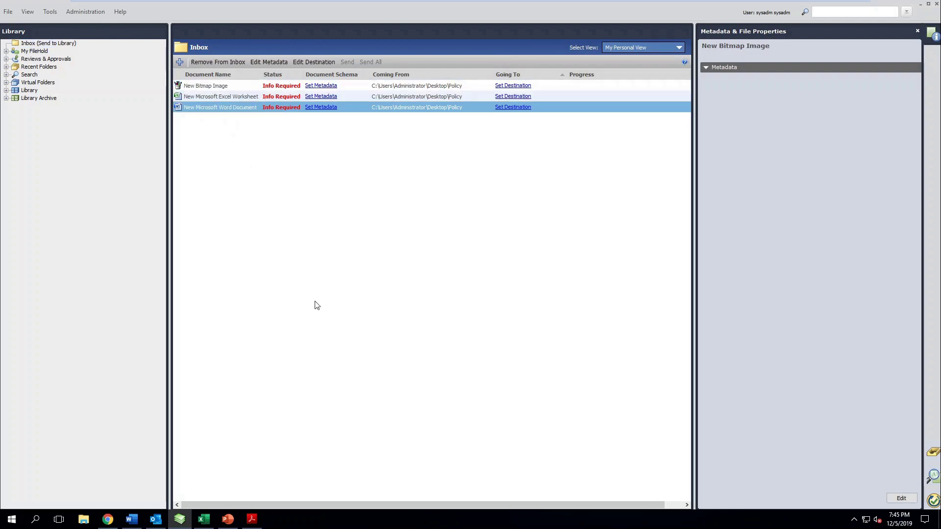
left_click(321, 108)
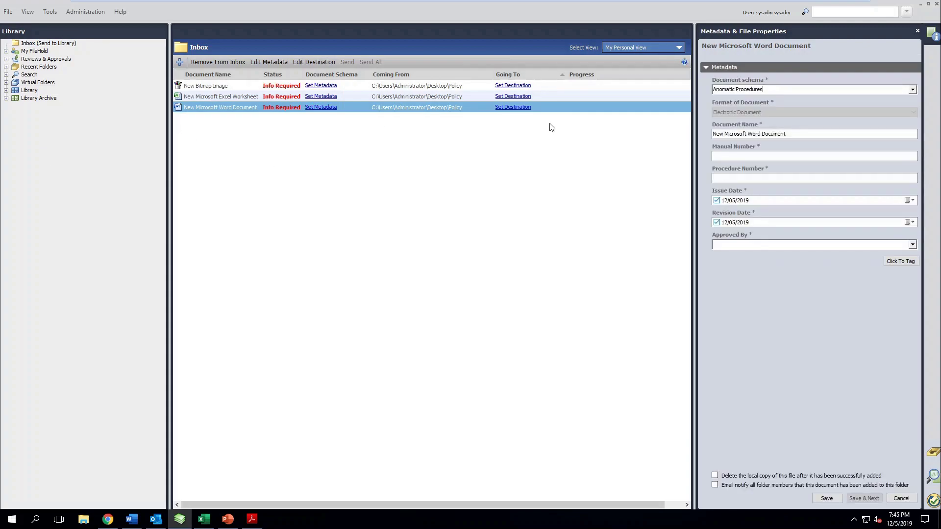
left_click(50, 12)
left_click(64, 21)
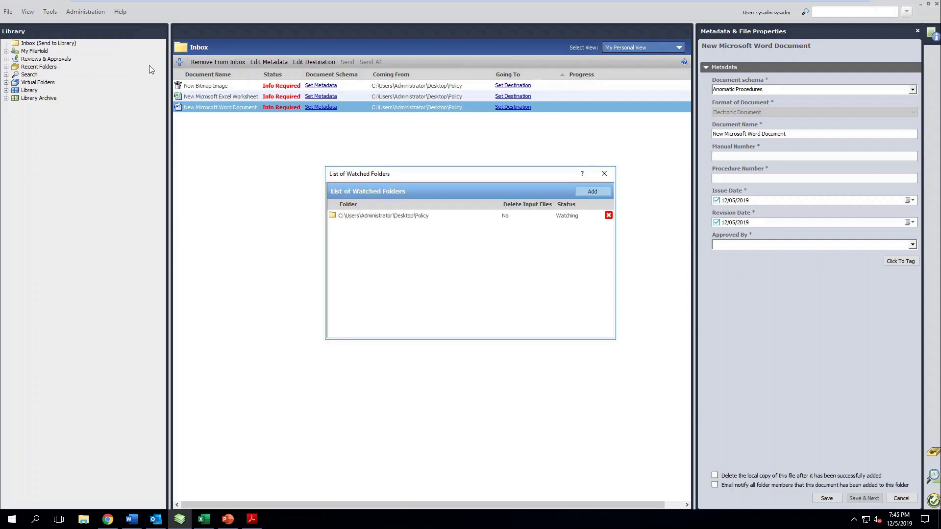
double_click(375, 218)
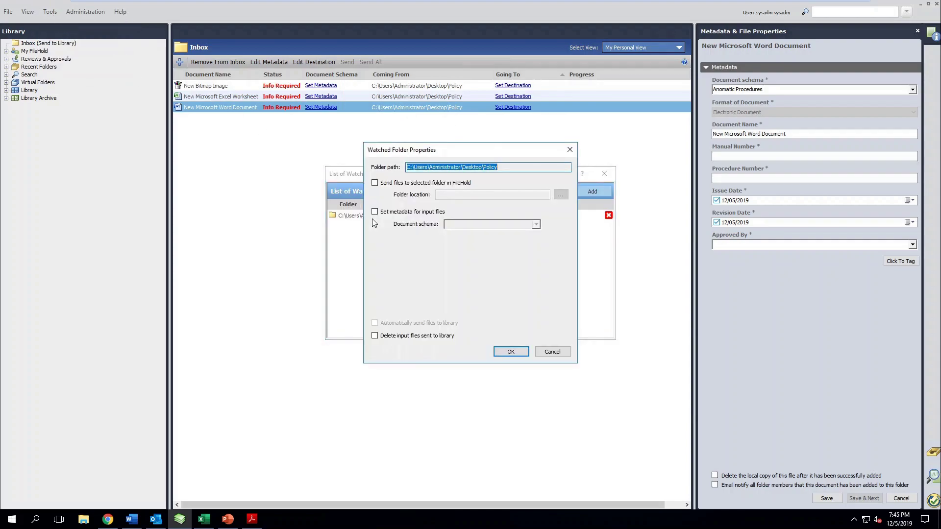
- Have the watched folder send its files to the recent Policy / Procedure folder under Human Resources
left_click(375, 183)
left_click(559, 196)
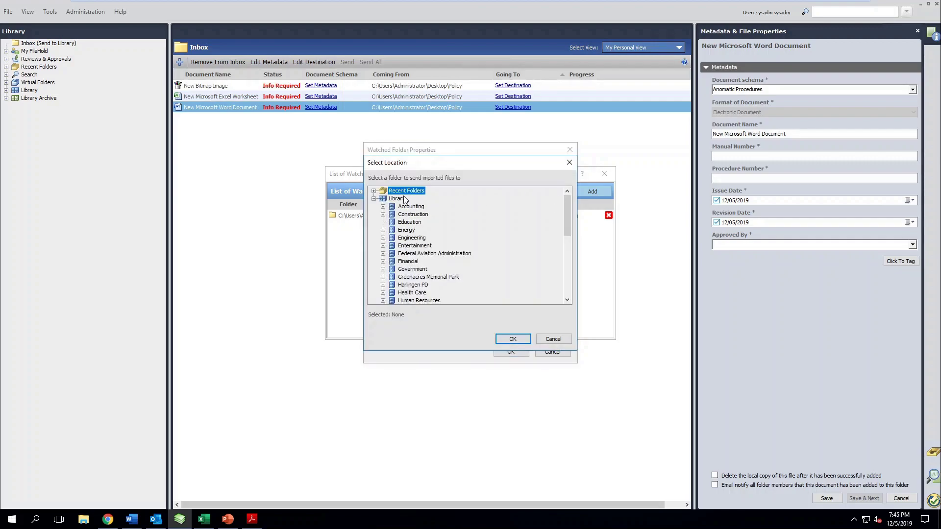
left_click(374, 199)
left_click(374, 191)
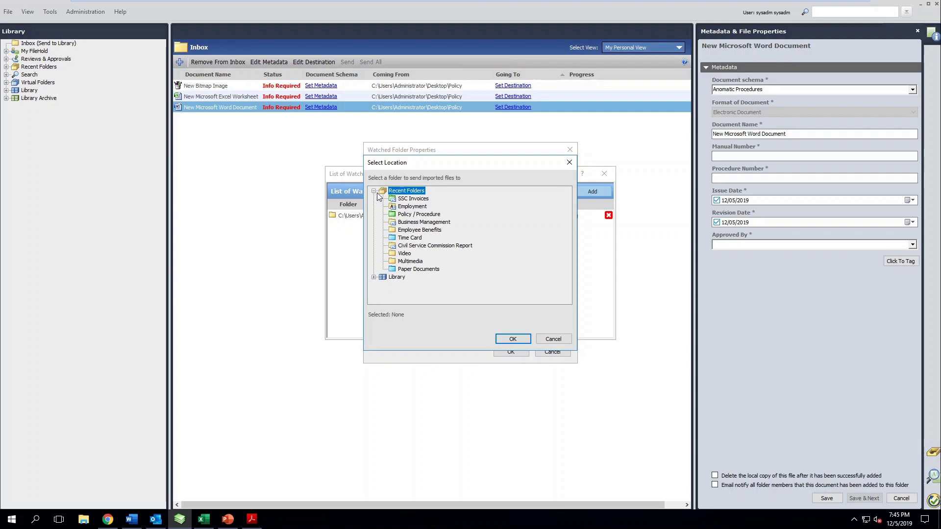
left_click(420, 215)
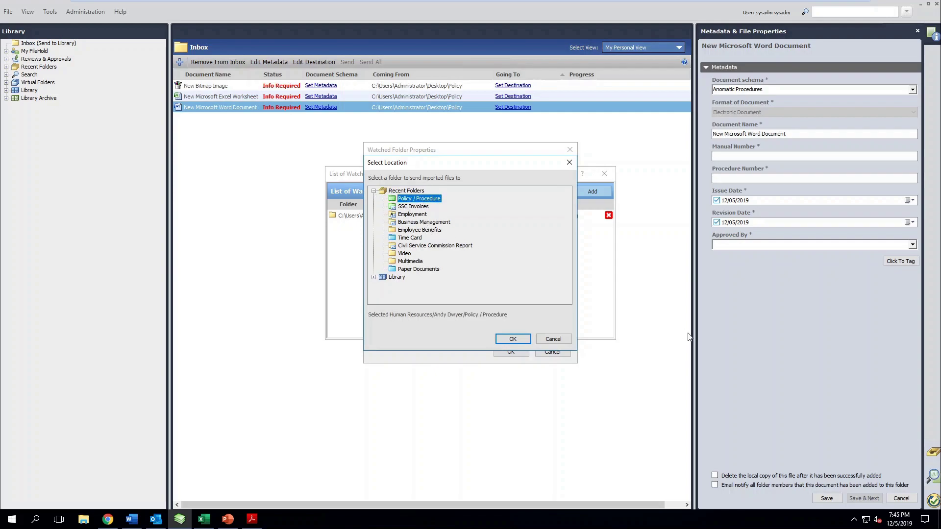
left_click(498, 338)
- Preset metadata for files from the Policy watched folder, using the FMS Policy document schema
left_click(375, 211)
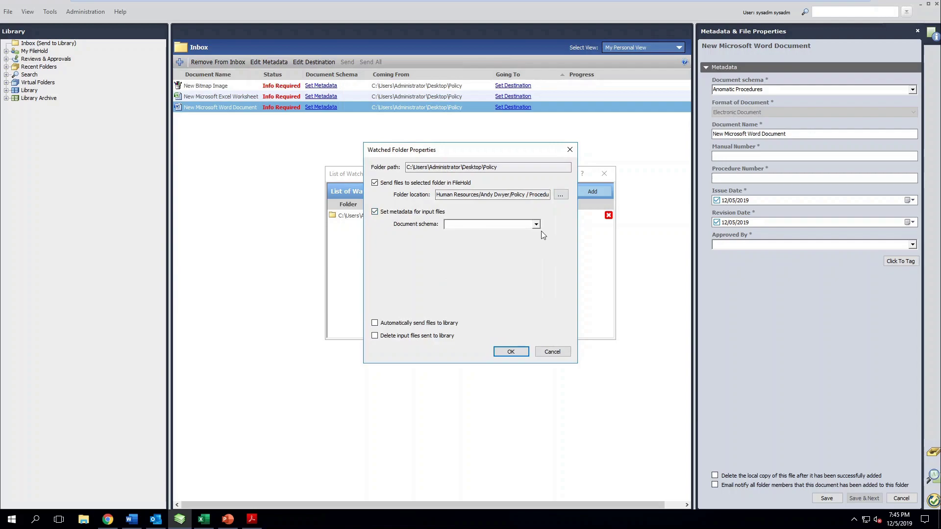
left_click(536, 224)
scroll(536, 281, "down", 3)
scroll(539, 288, "down", 3)
scroll(539, 289, "down", 3)
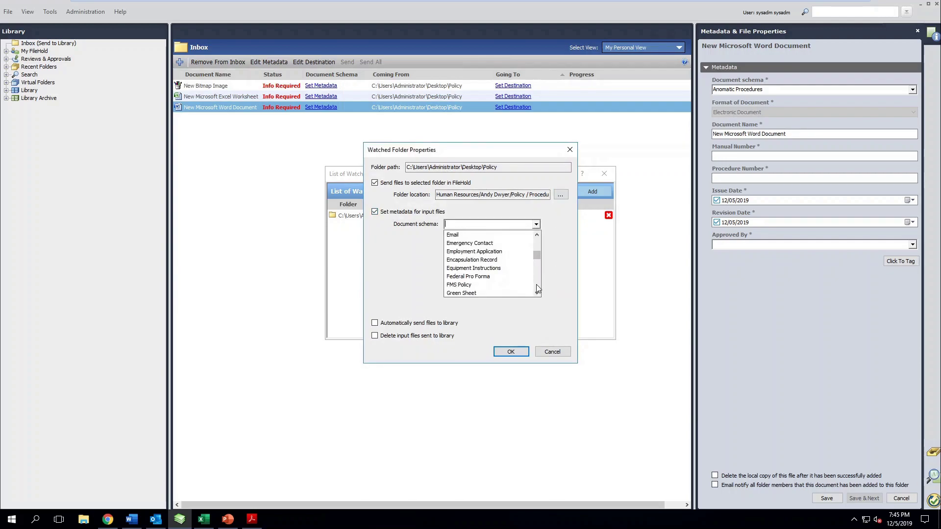
left_click(484, 287)
- Preset the FMS Policy Type to FMC Health Plan and the FMS Document Number to FMS-CS-777777 for incoming files
left_click(464, 238)
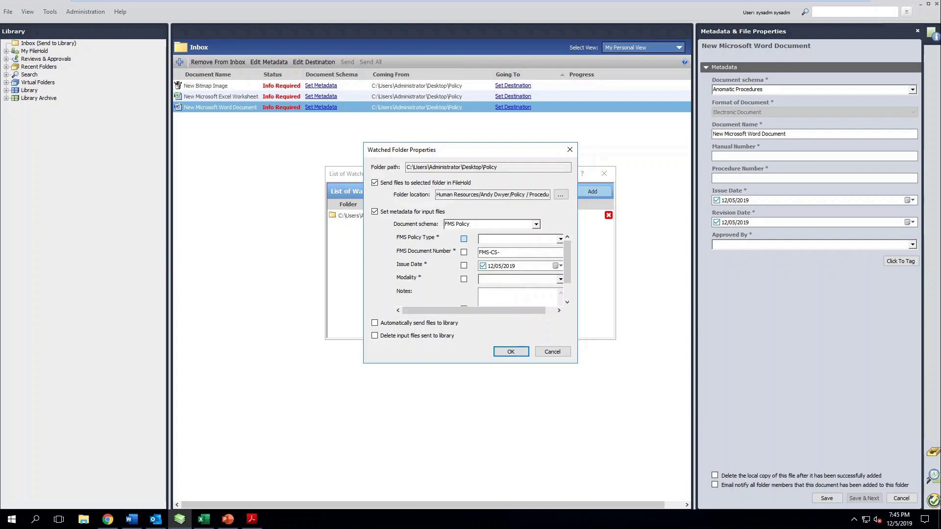
left_click(561, 240)
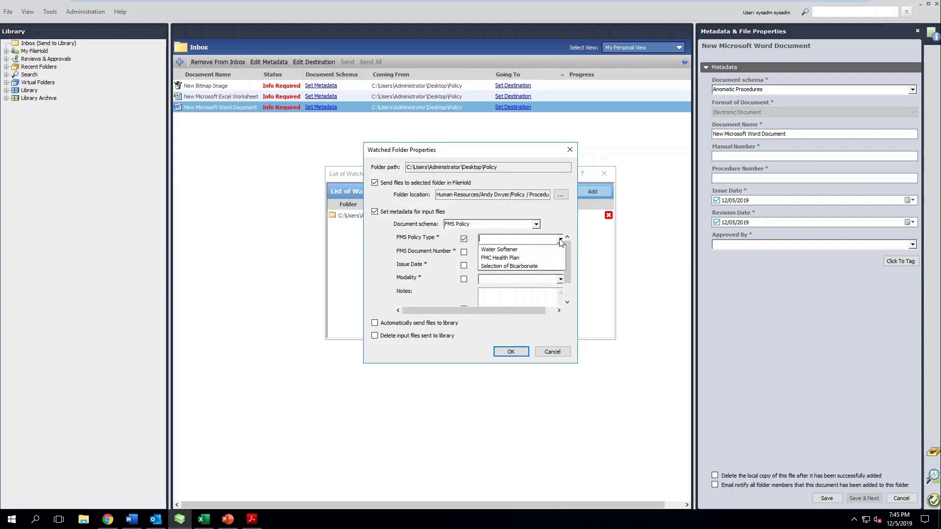
left_click(520, 258)
left_click(460, 252)
left_click(515, 252)
type("FMS-CS-777777")
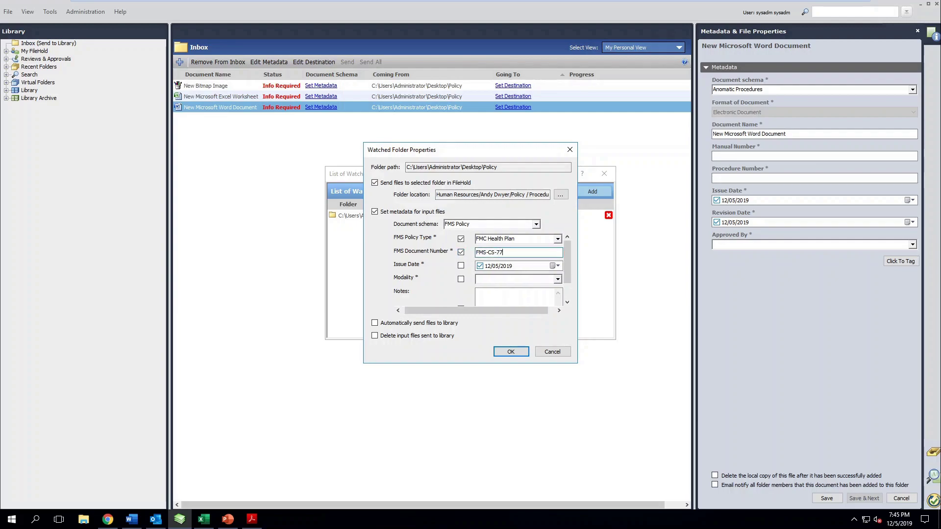
- Include the issue date 12/05/2019 in the preset metadata and set the modality to Inpatient and In - Center
left_click(461, 266)
left_click(461, 279)
left_click(558, 280)
left_click(500, 298)
left_click(480, 307)
left_click(468, 307)
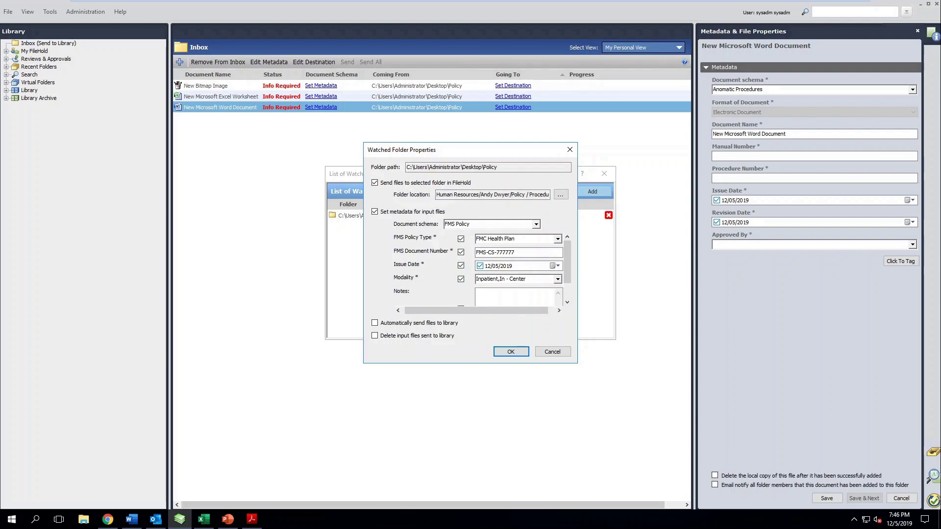
- Enter the note "2020 Health Plan", discard the watched folder's changes and close the list of watched folders
left_click_drag(568, 276, 569, 290)
type("2020 Hea")
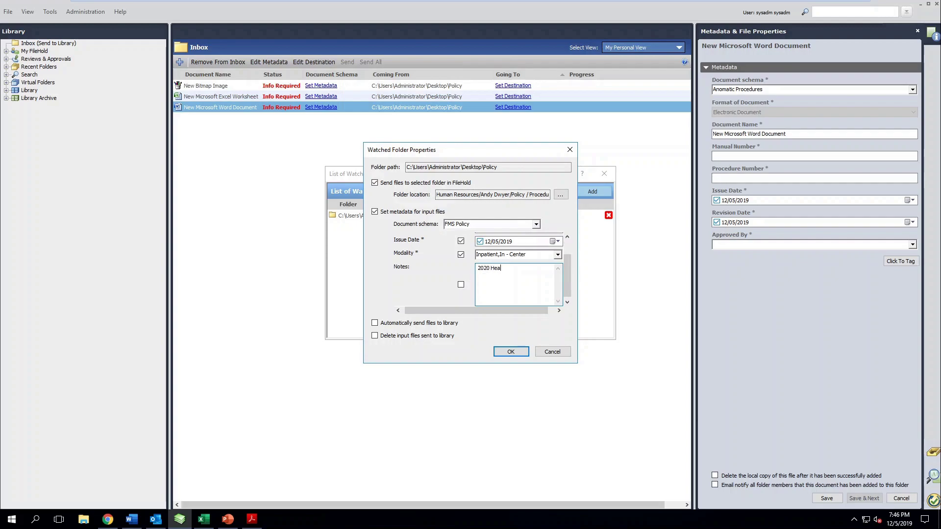
type("lth Plan")
left_click(546, 352)
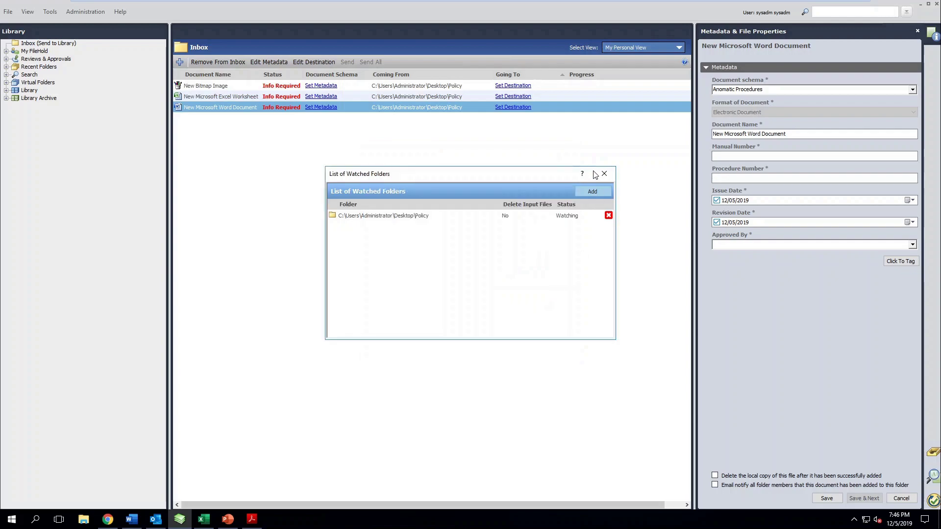
key("Escape")
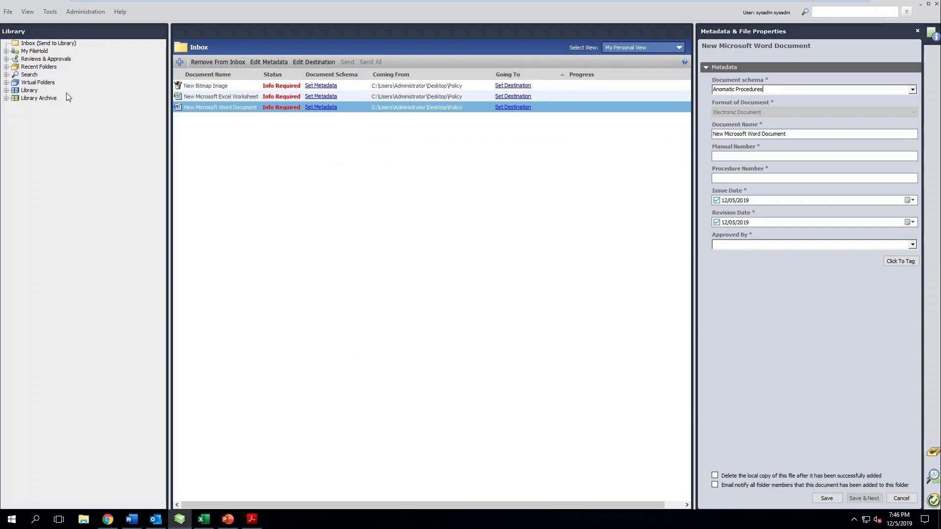
- Open the Employment folder in the first employee drawer of the Human Resources cabinet
left_click(6, 91)
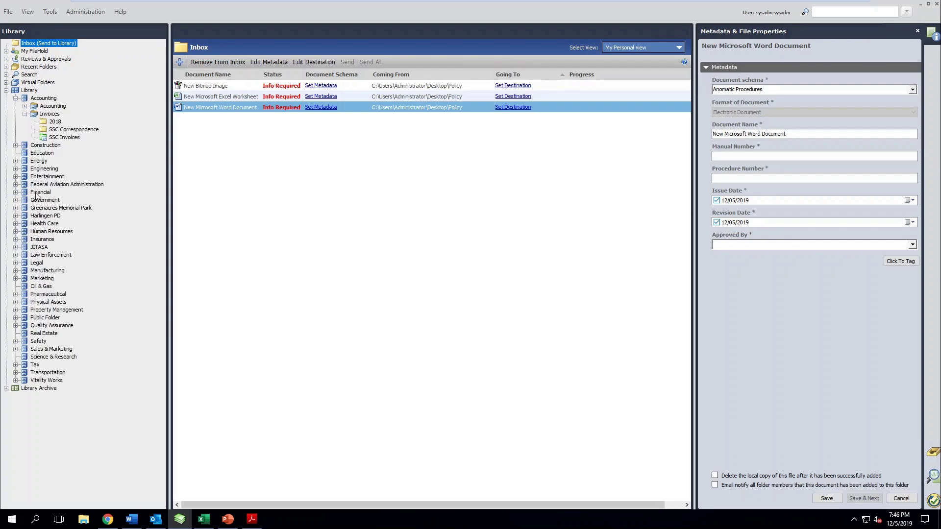
left_click(40, 232)
left_click(15, 231)
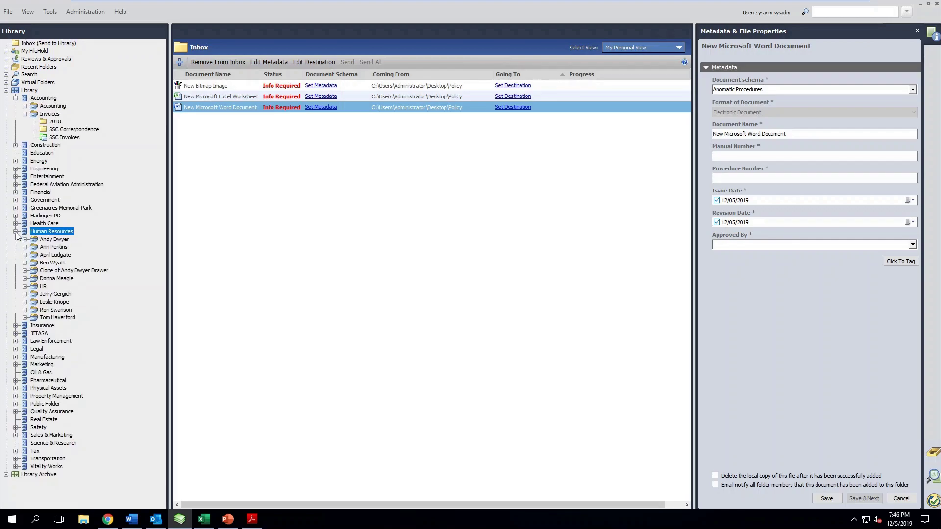
left_click(54, 239)
left_click(23, 240)
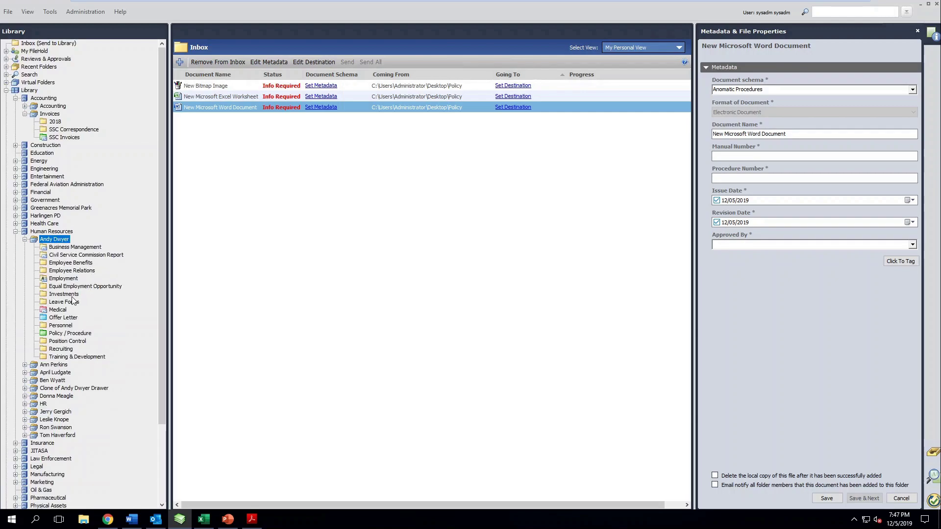
left_click(68, 279)
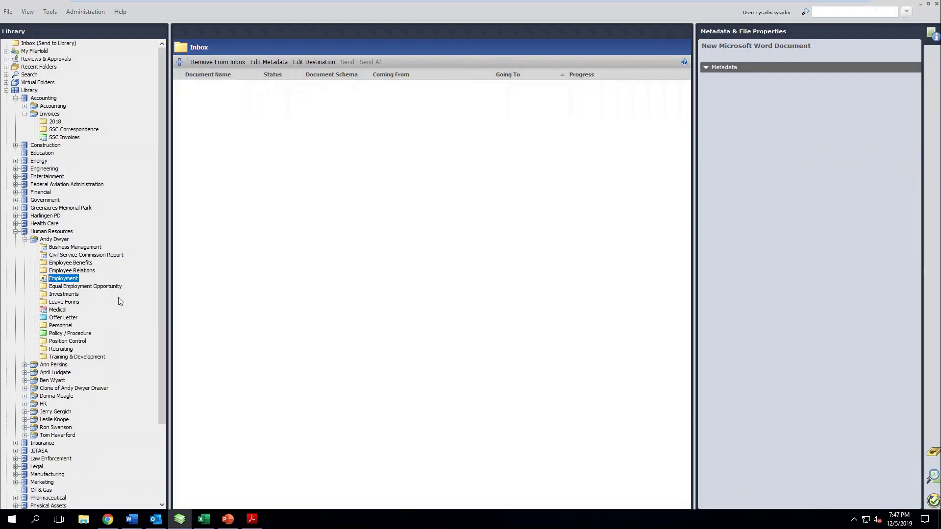
- Review the auto-tagging schema and metadata fields in the Employment folder's properties
right_click(55, 278)
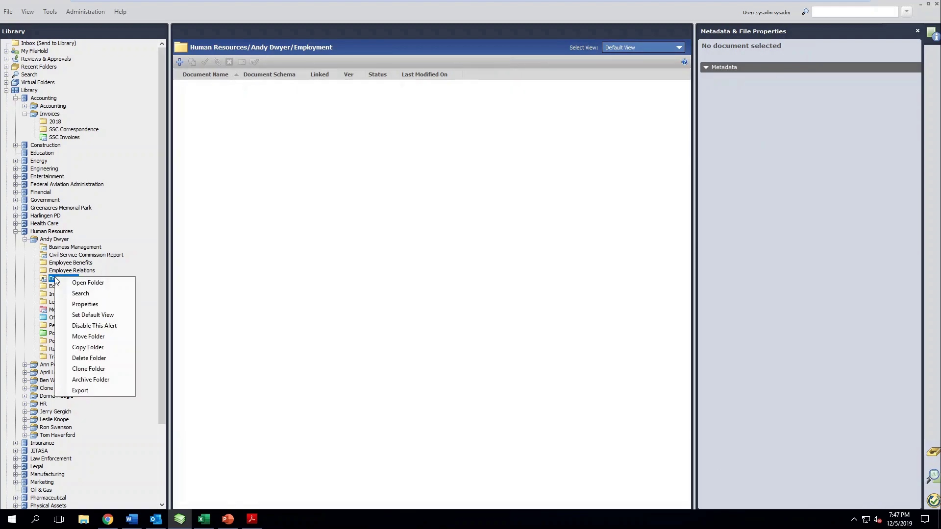
left_click(93, 304)
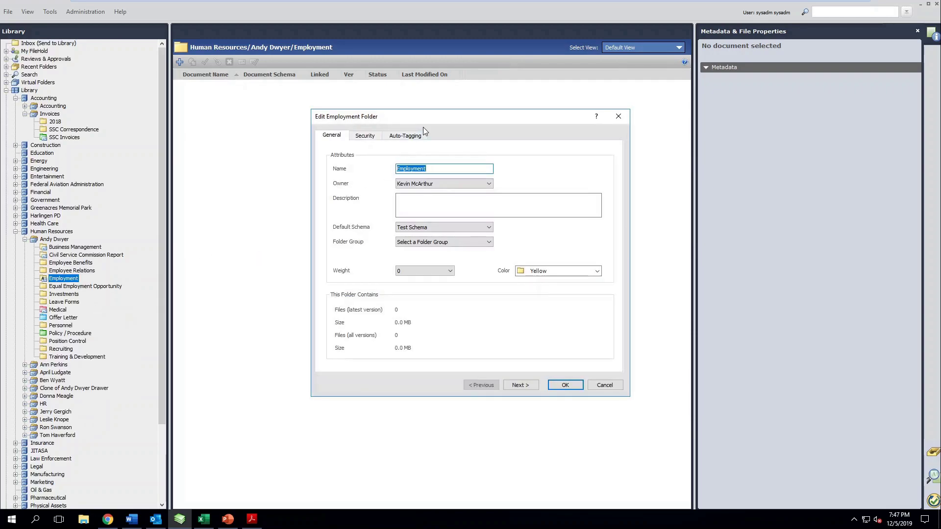
left_click(404, 140)
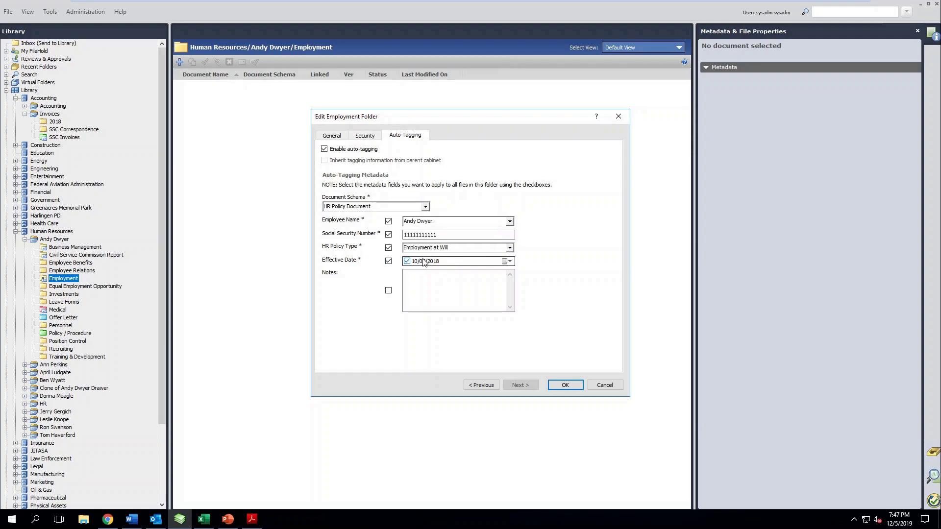
left_click(566, 386)
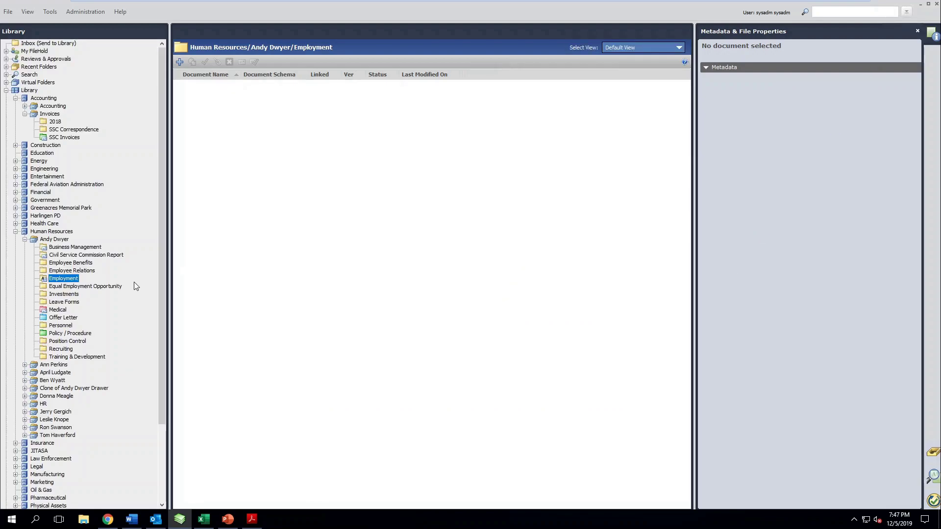
- Add Employment at Will.docx from the desktop's Sample Documents folder to the Employment folder with its auto-tagged metadata
left_click(179, 63)
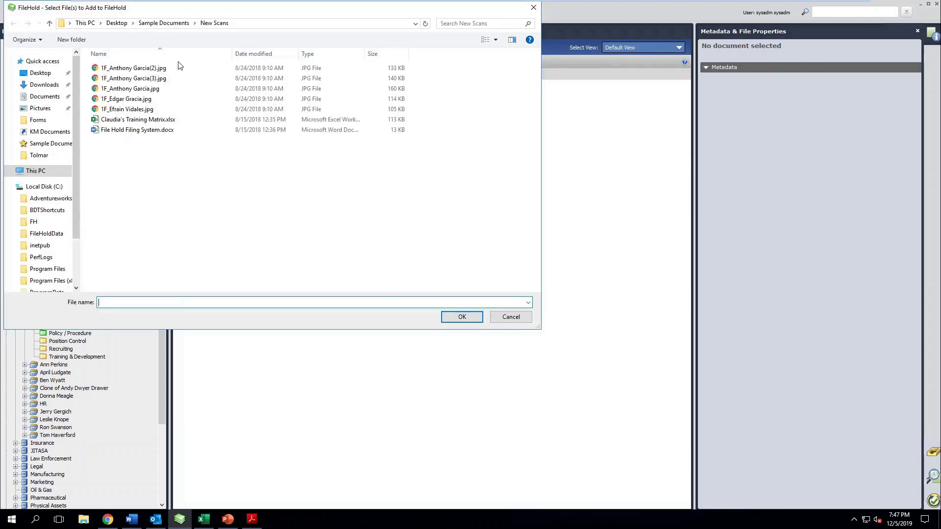
left_click(41, 74)
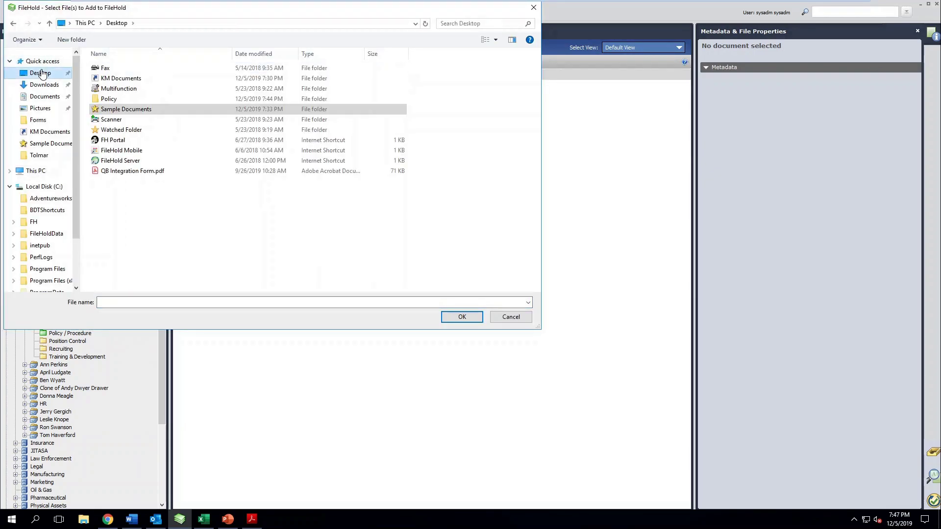
double_click(126, 109)
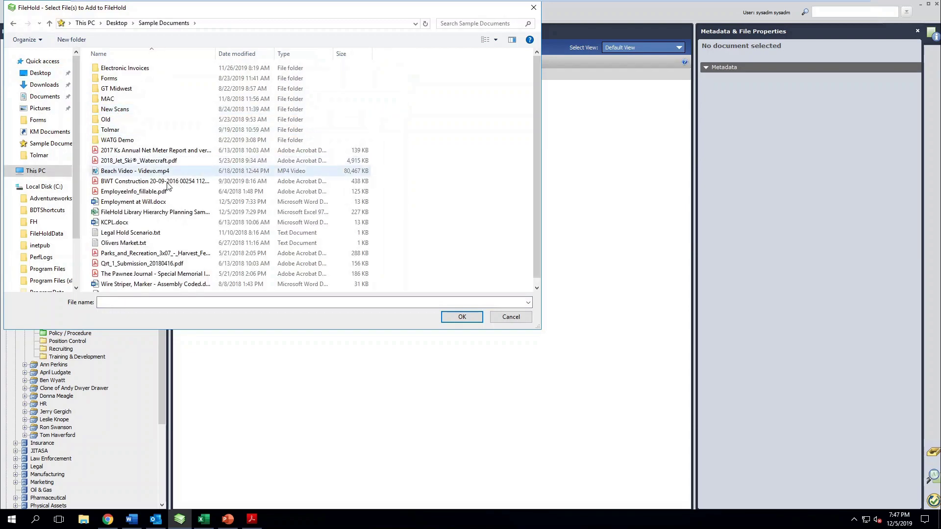
left_click(150, 203)
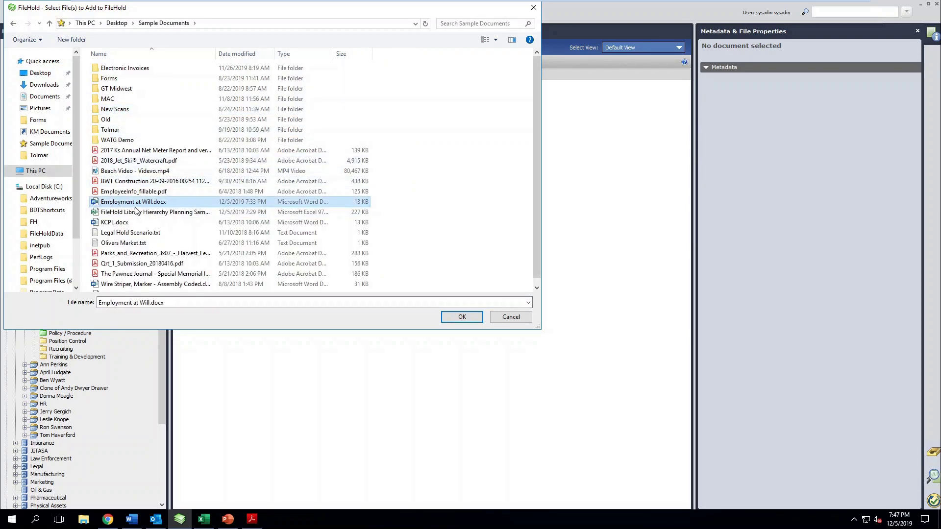
left_click(461, 318)
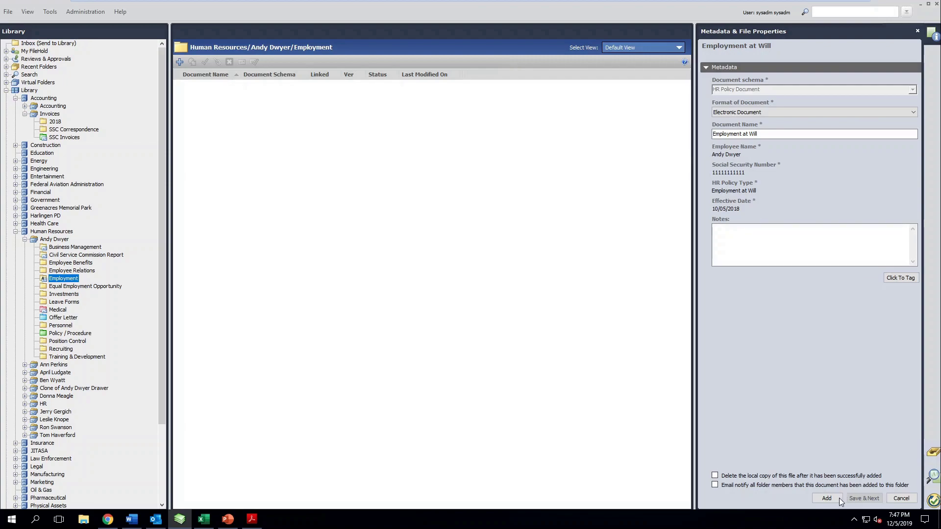
left_click(827, 498)
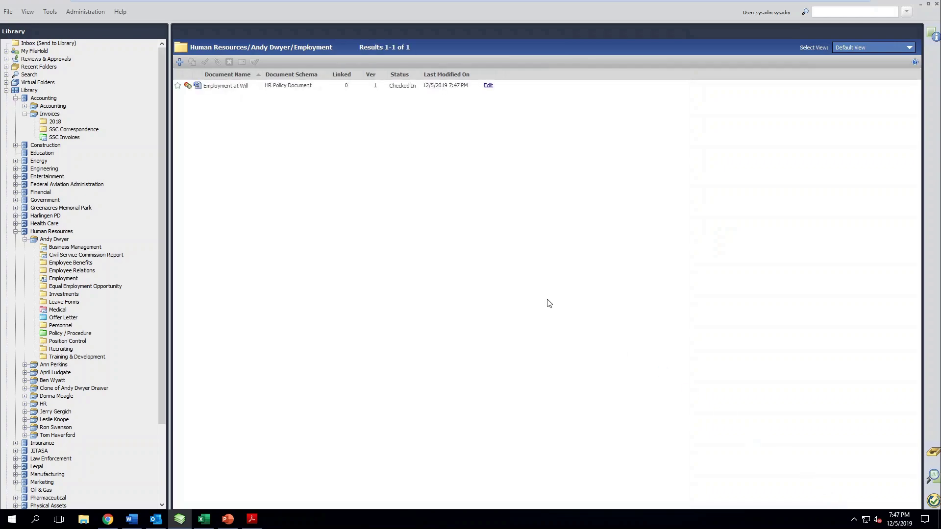
- Display the metadata of the Employment at Will document in the Employment folder
left_click(237, 87)
left_click(932, 32)
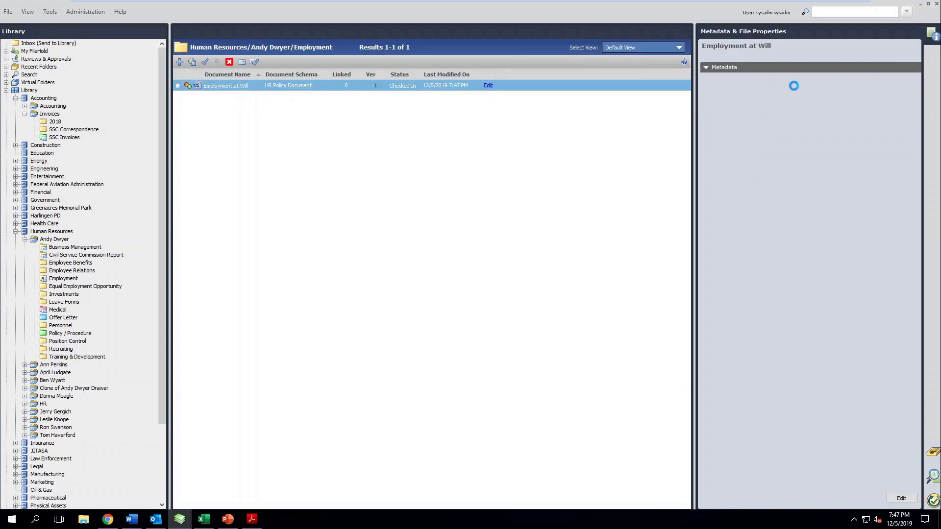